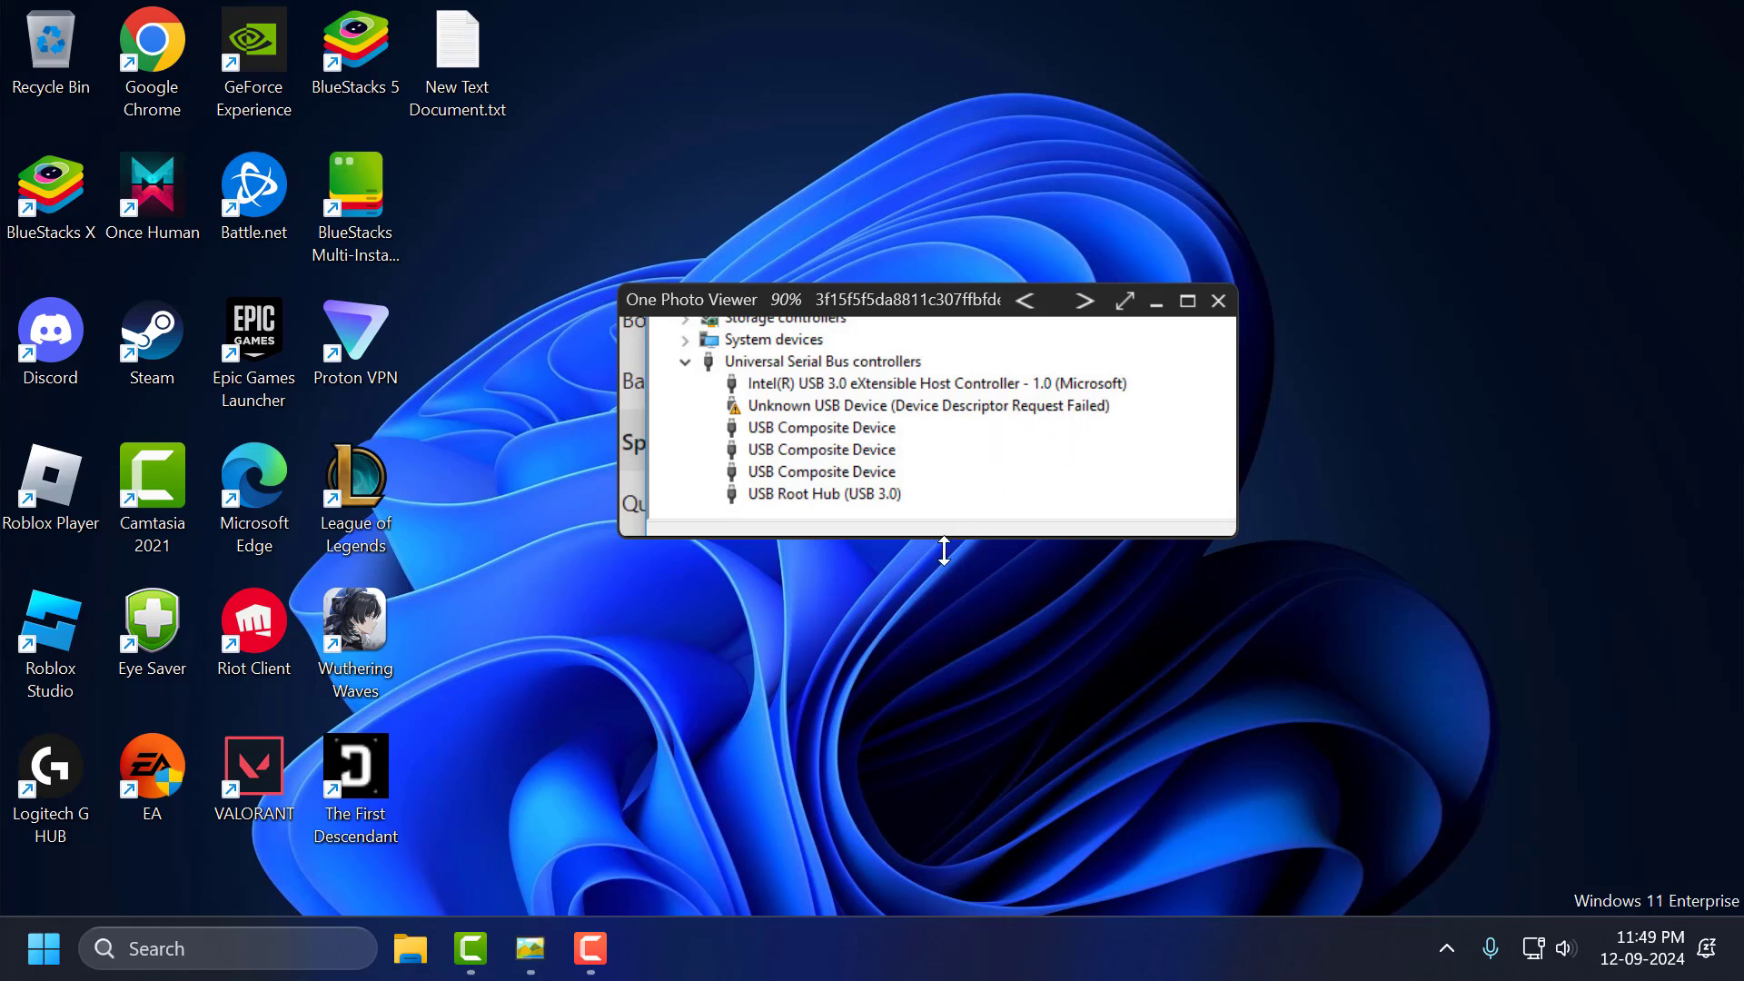
# Open Device Manager via search, expand Universal Serial Bus controllers, and select the second USB Composite Device.
pyautogui.click(1153, 302)
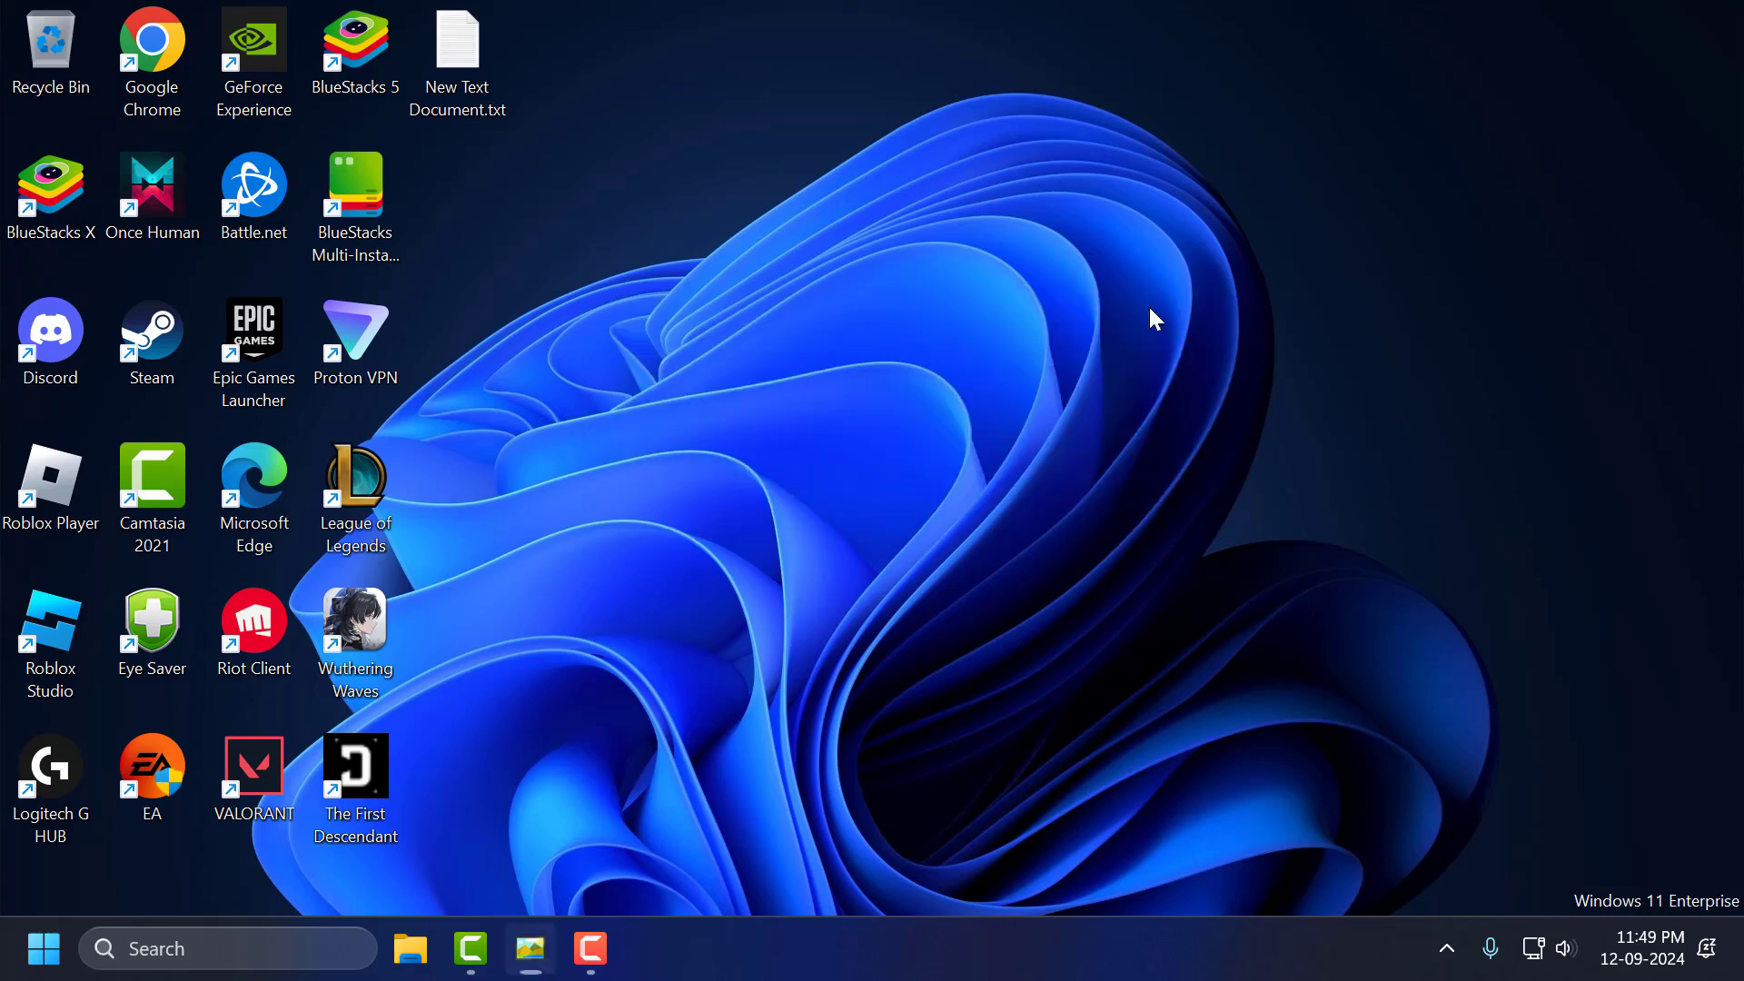
pyautogui.click(313, 943)
pyautogui.write('device Manager')
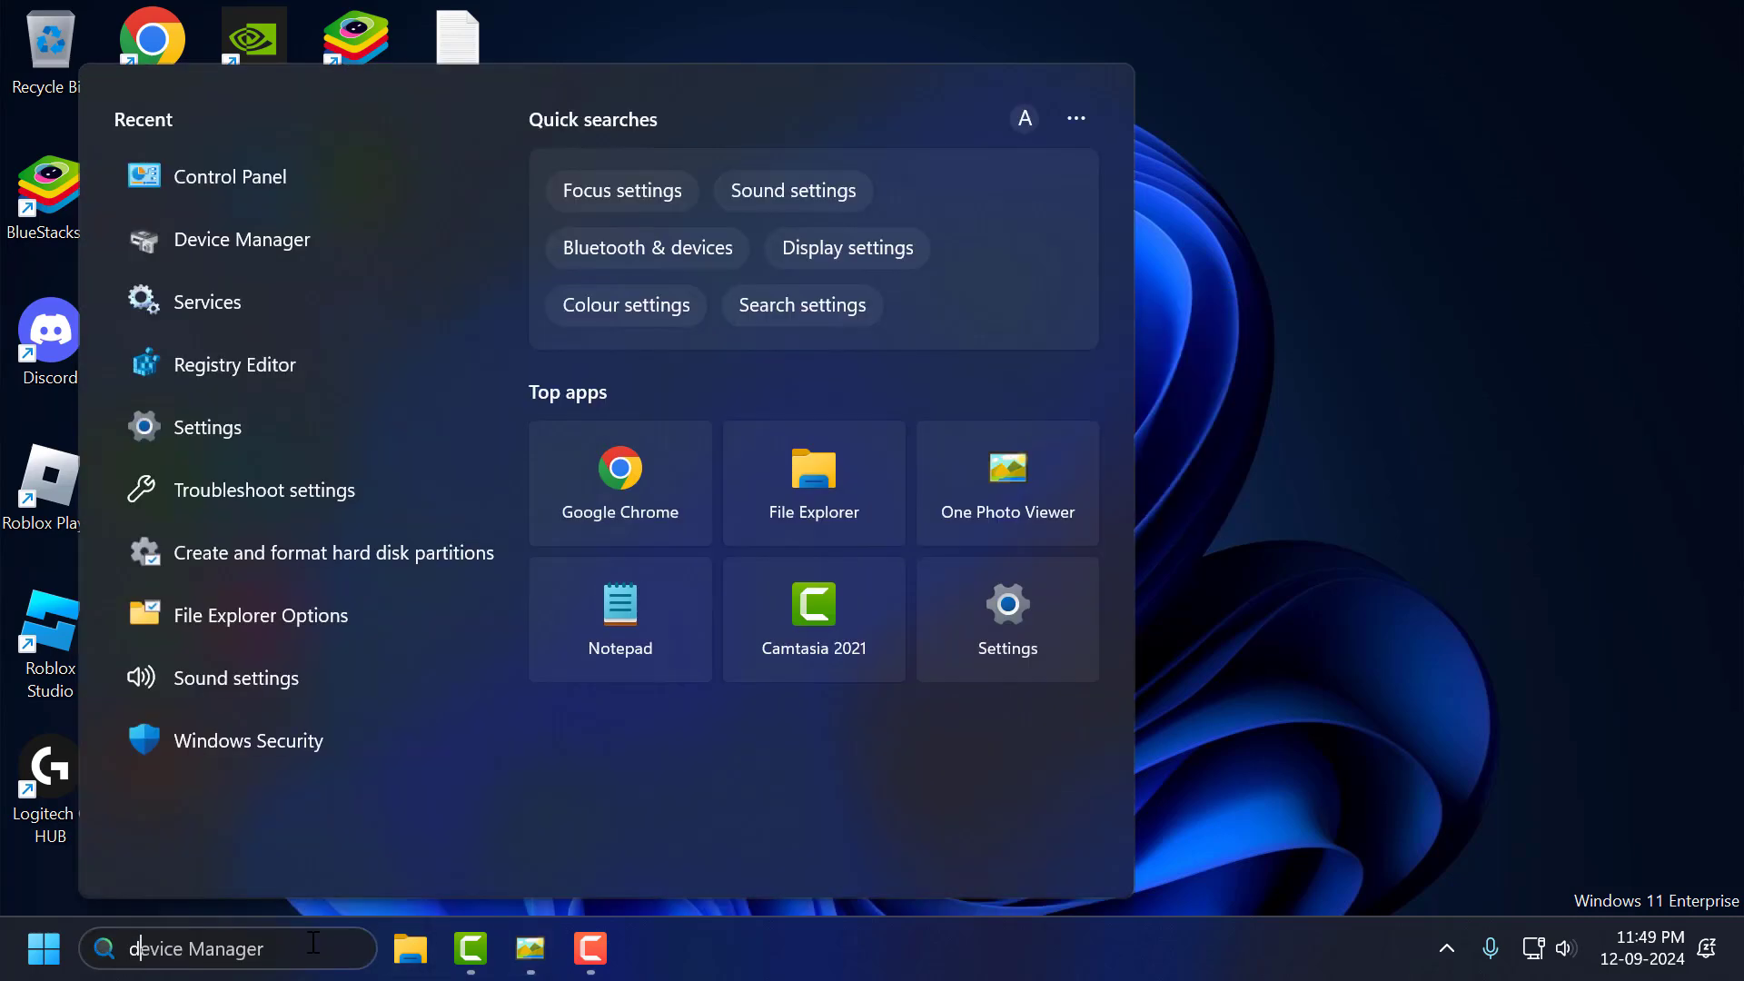
pyautogui.click(285, 272)
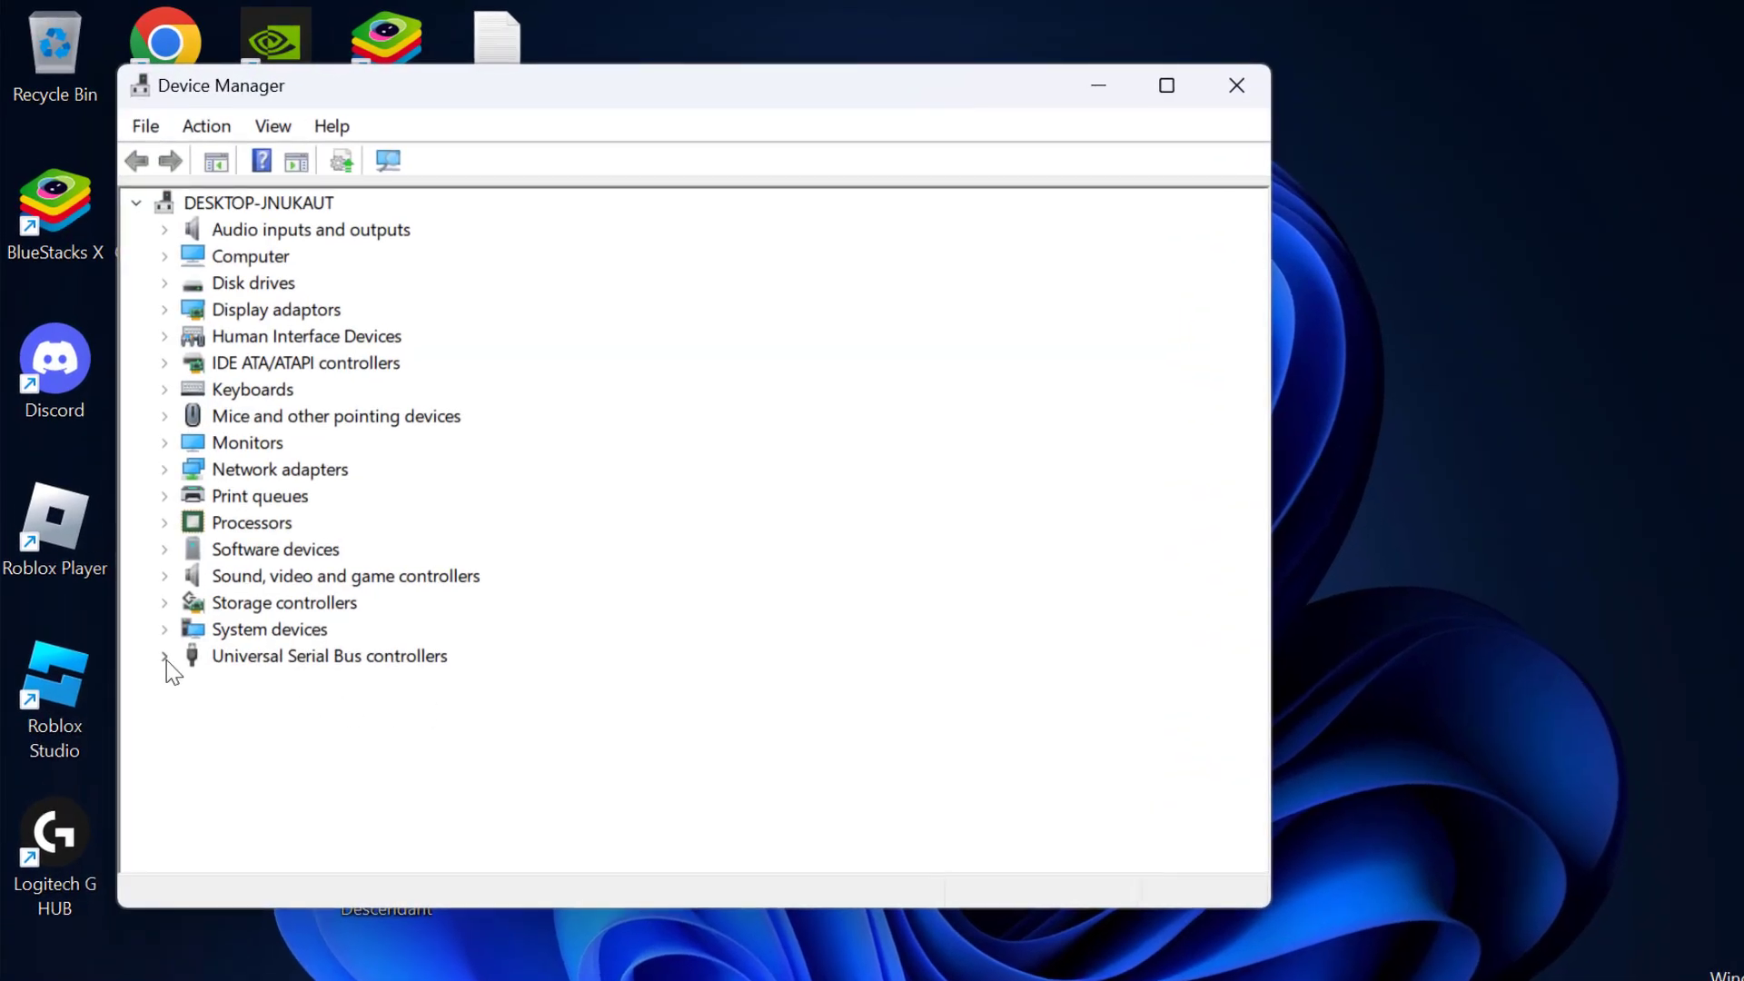
pyautogui.click(164, 656)
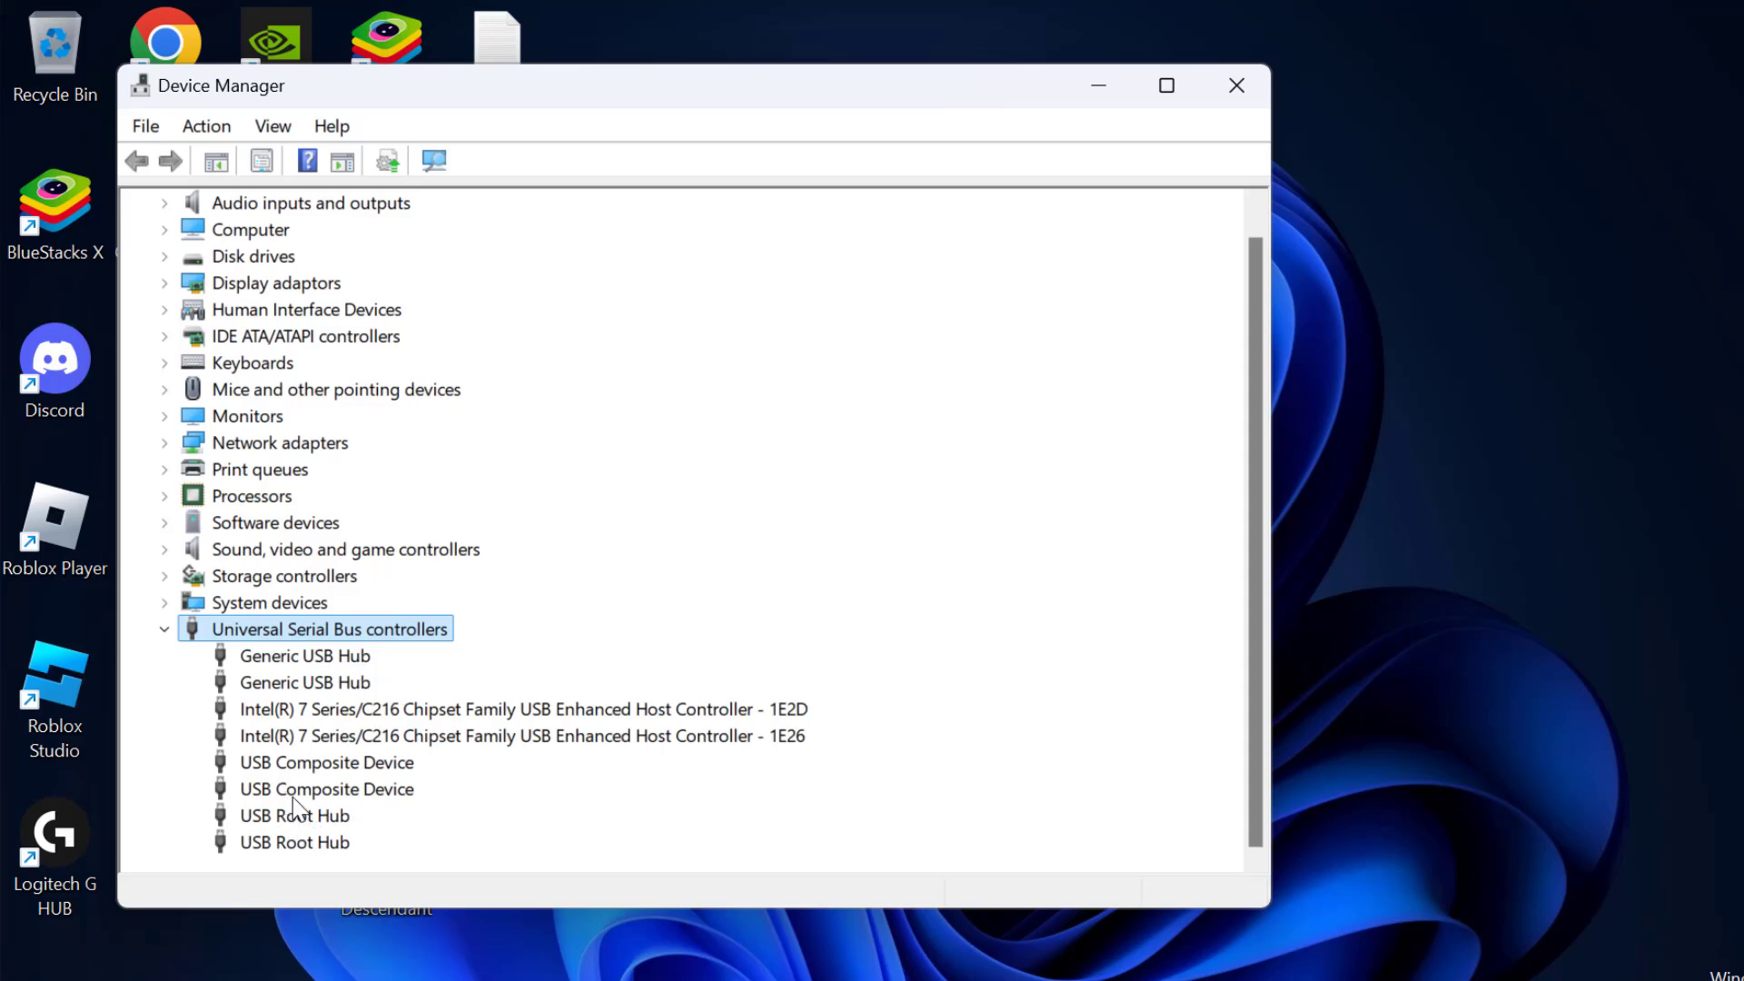
pyautogui.click(292, 794)
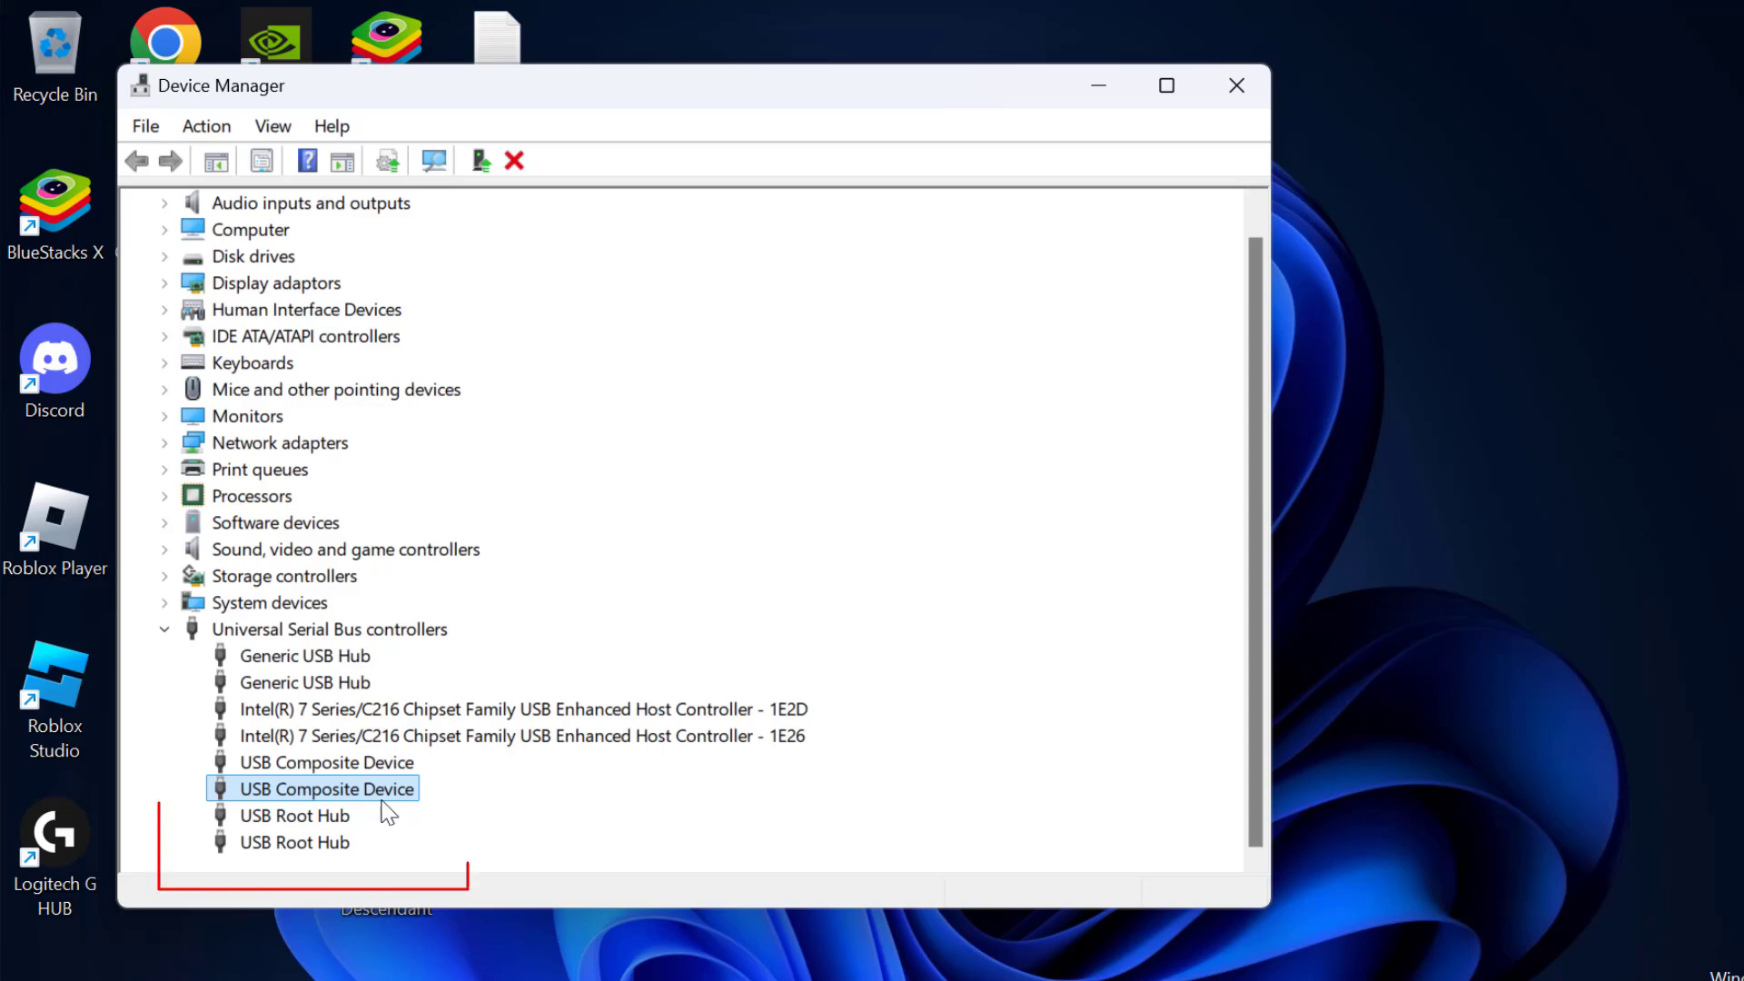
pyautogui.click(347, 813)
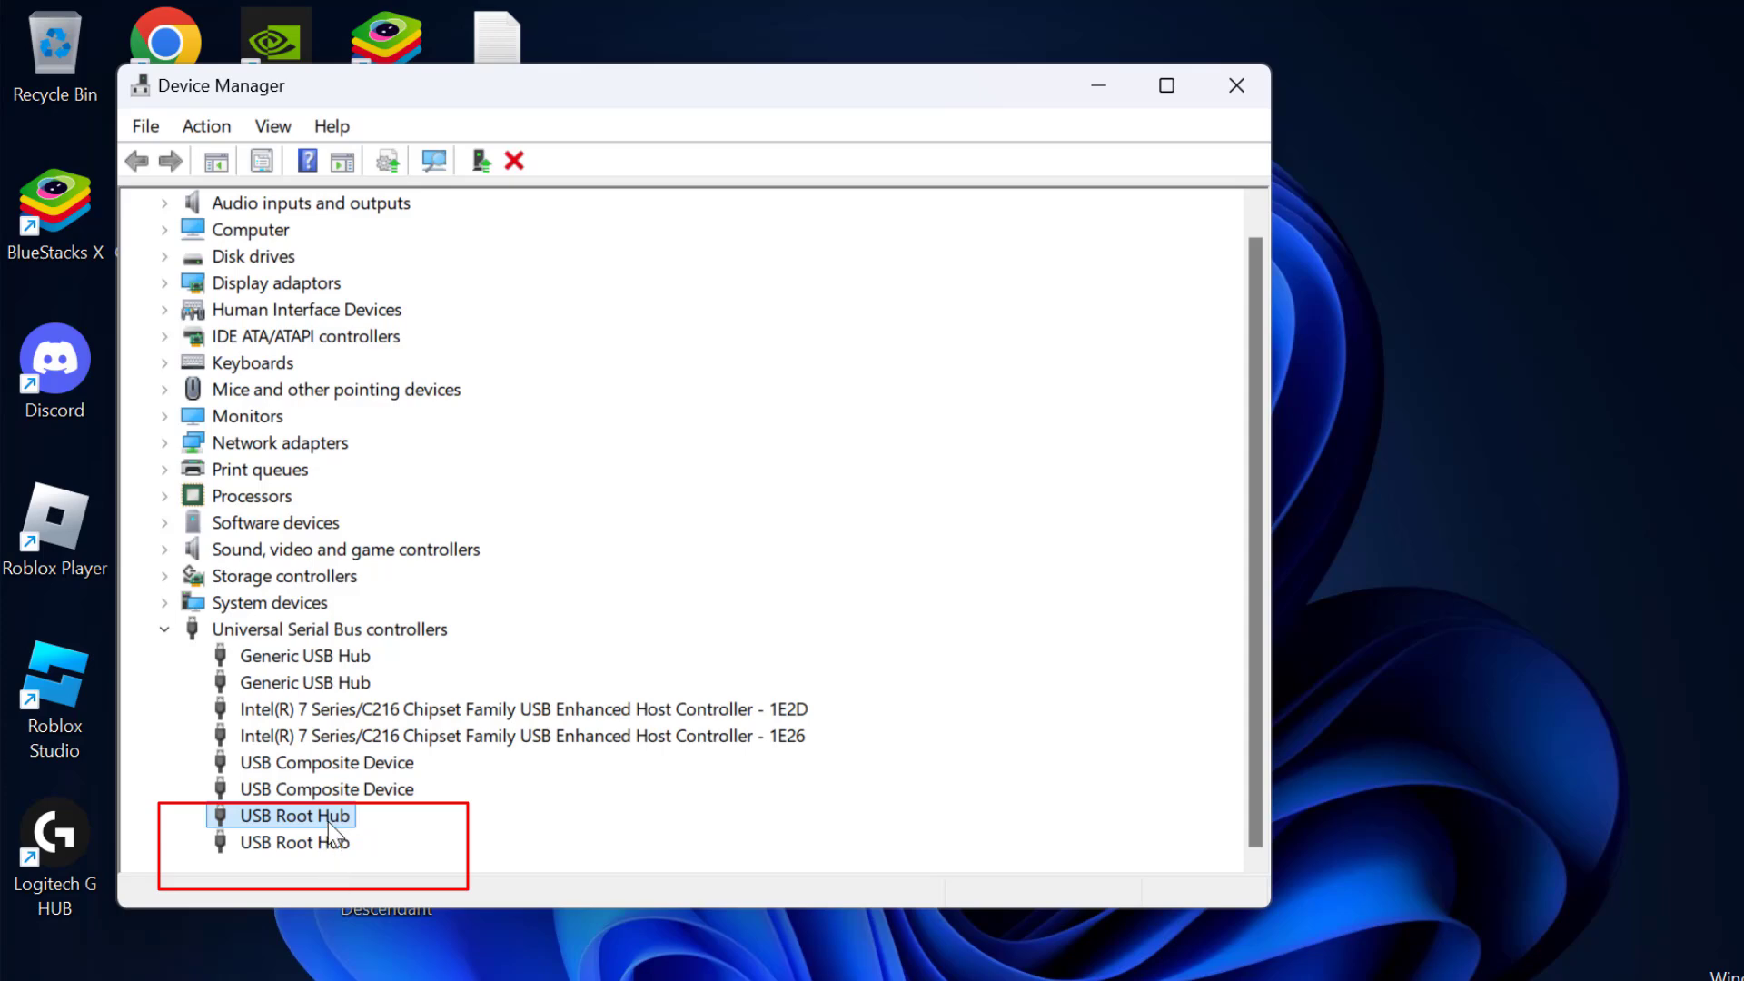
pyautogui.rightClick(296, 822)
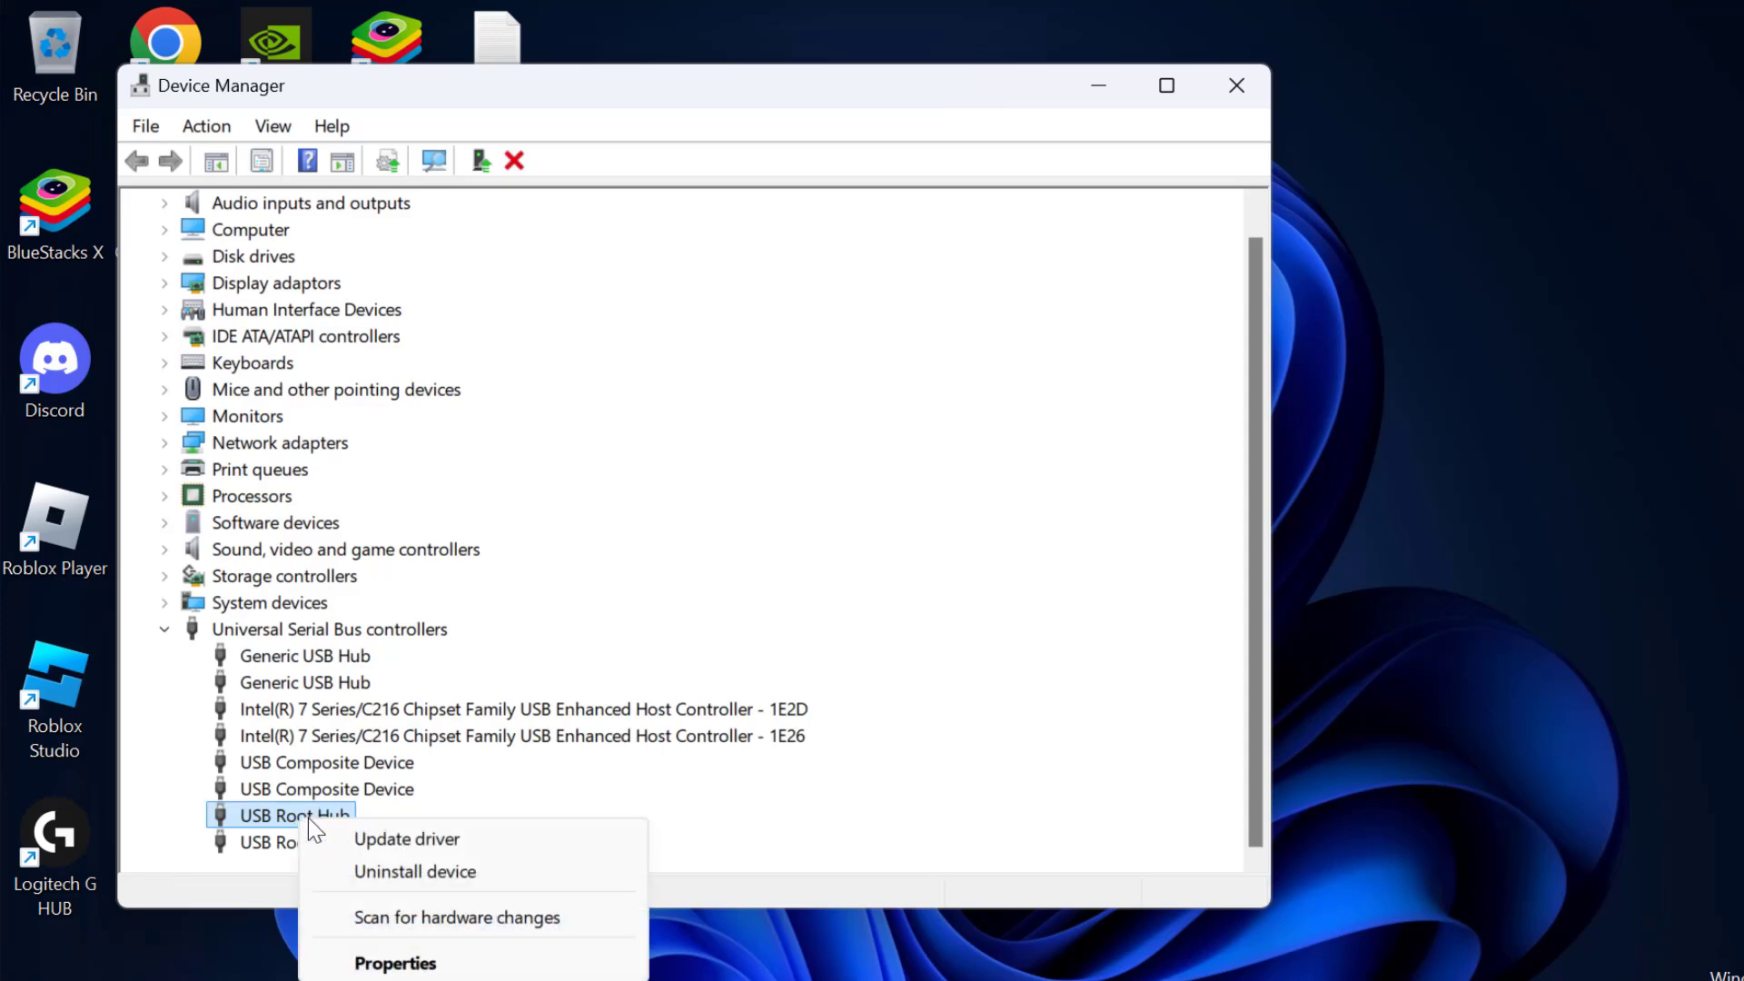
pyautogui.click(363, 871)
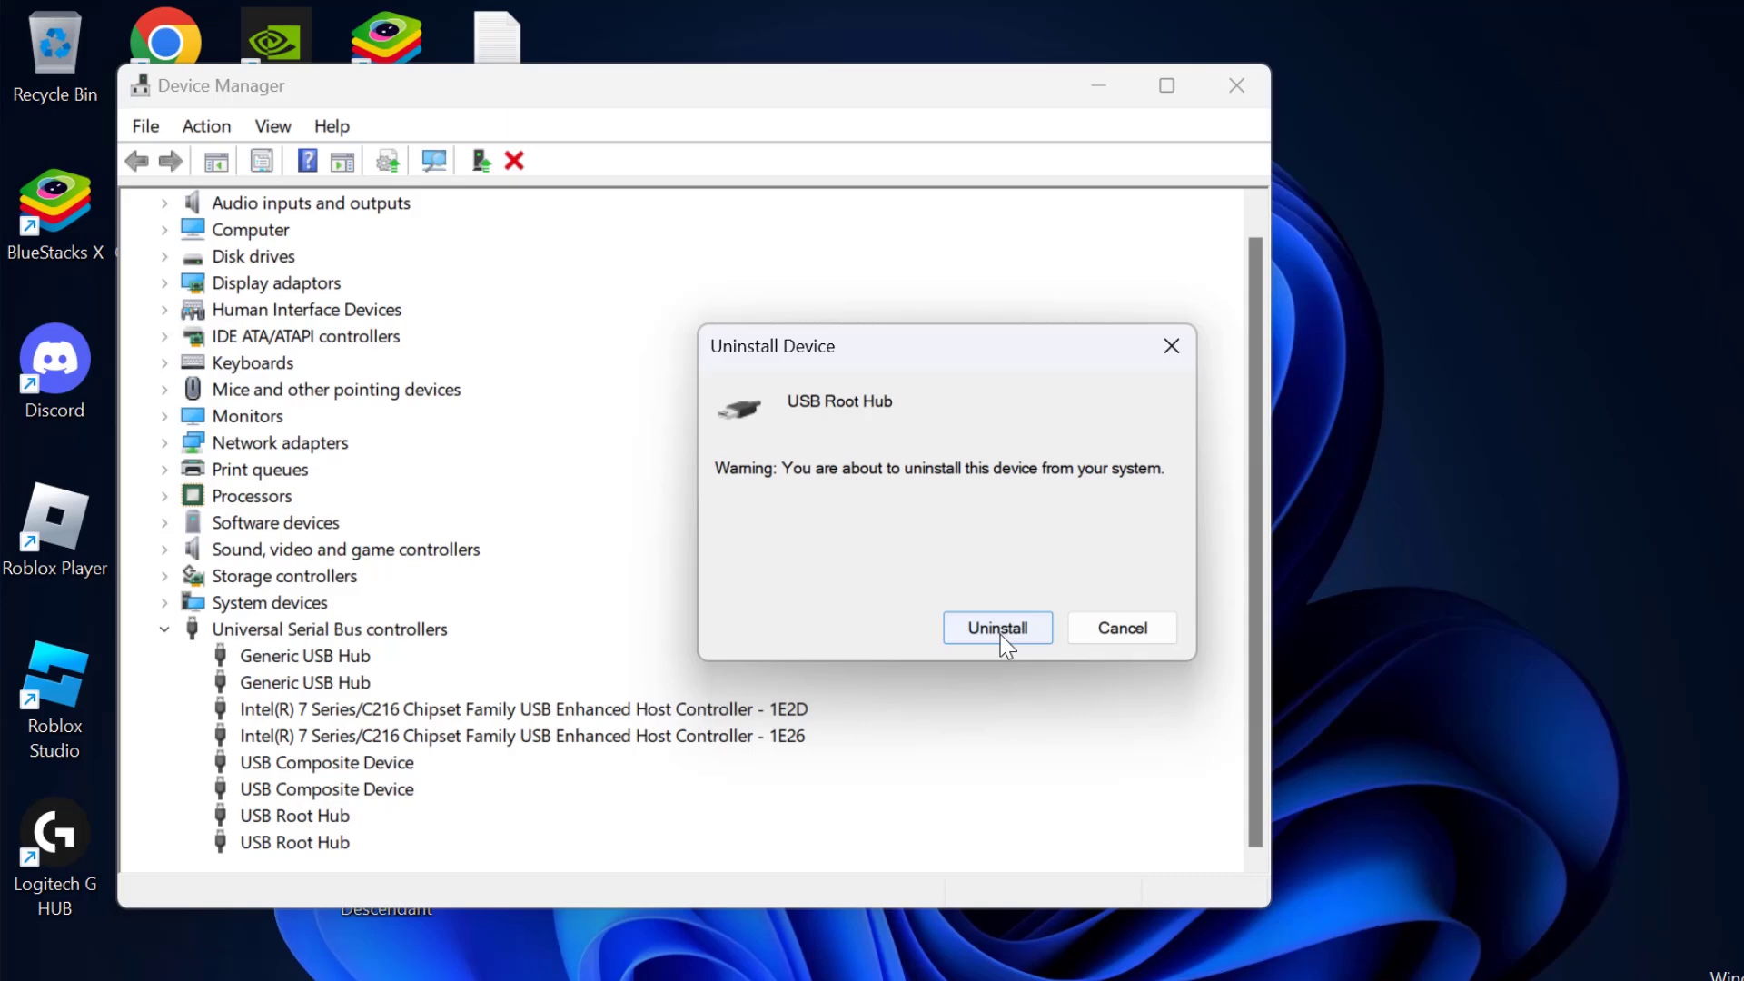
pyautogui.click(1119, 634)
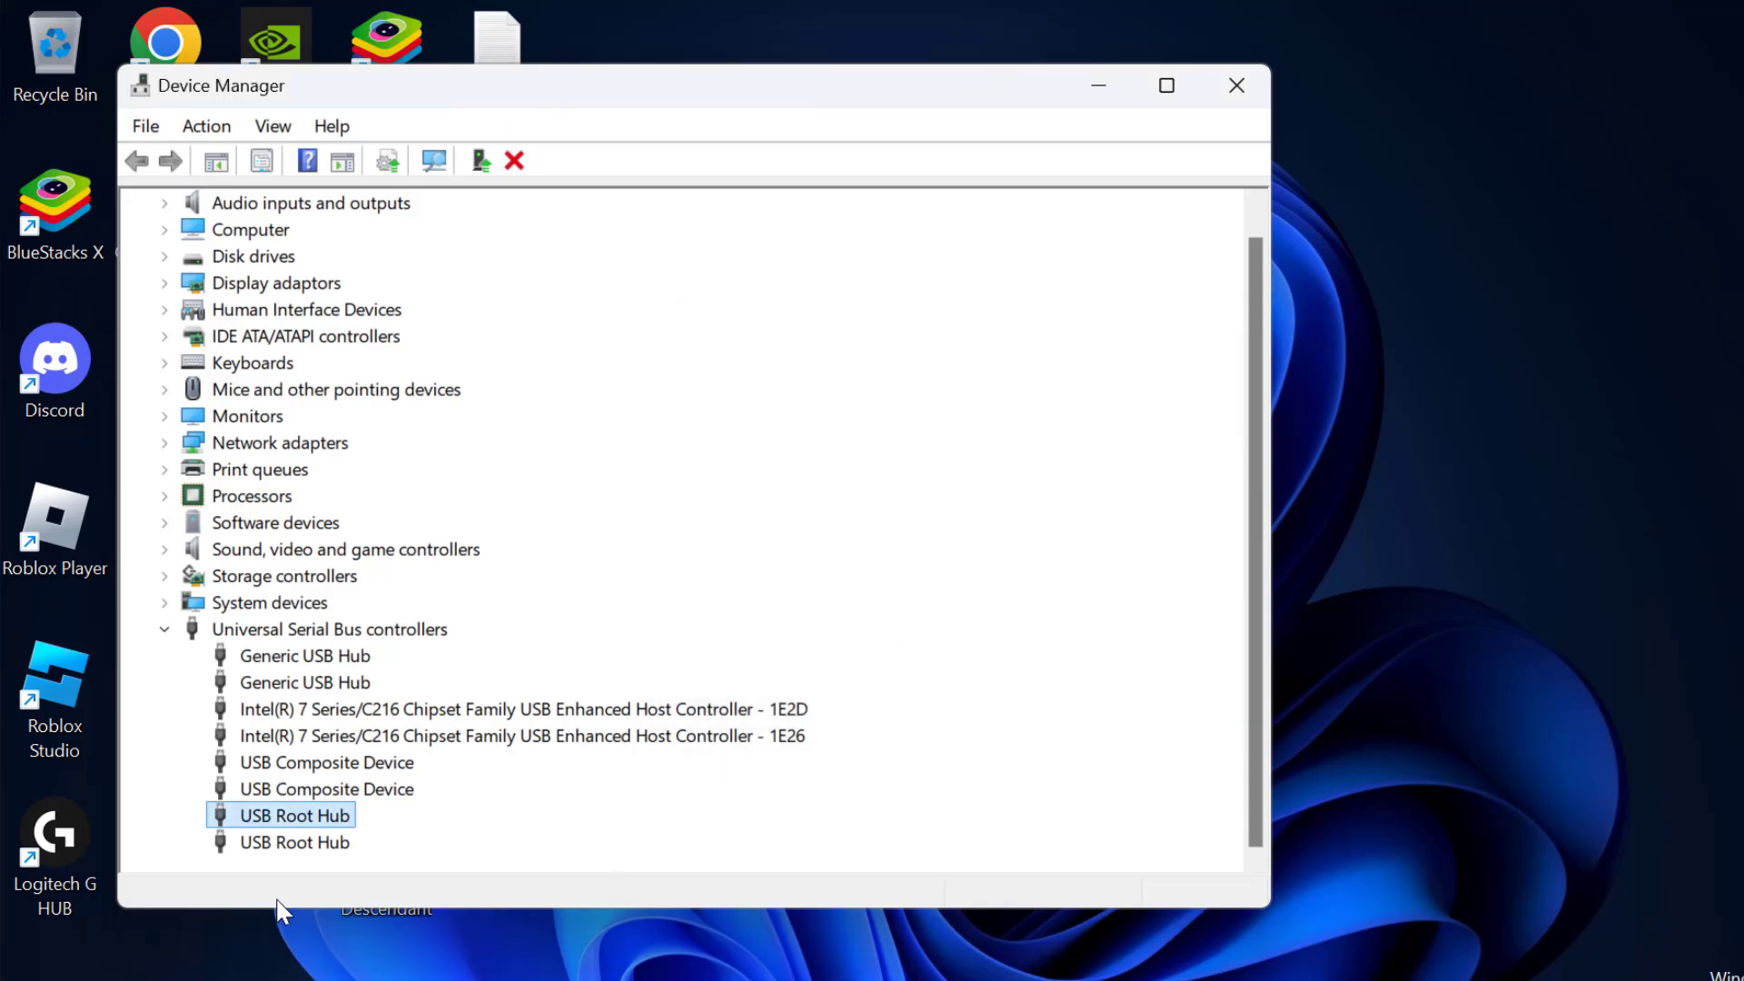
pyautogui.rightClick(294, 843)
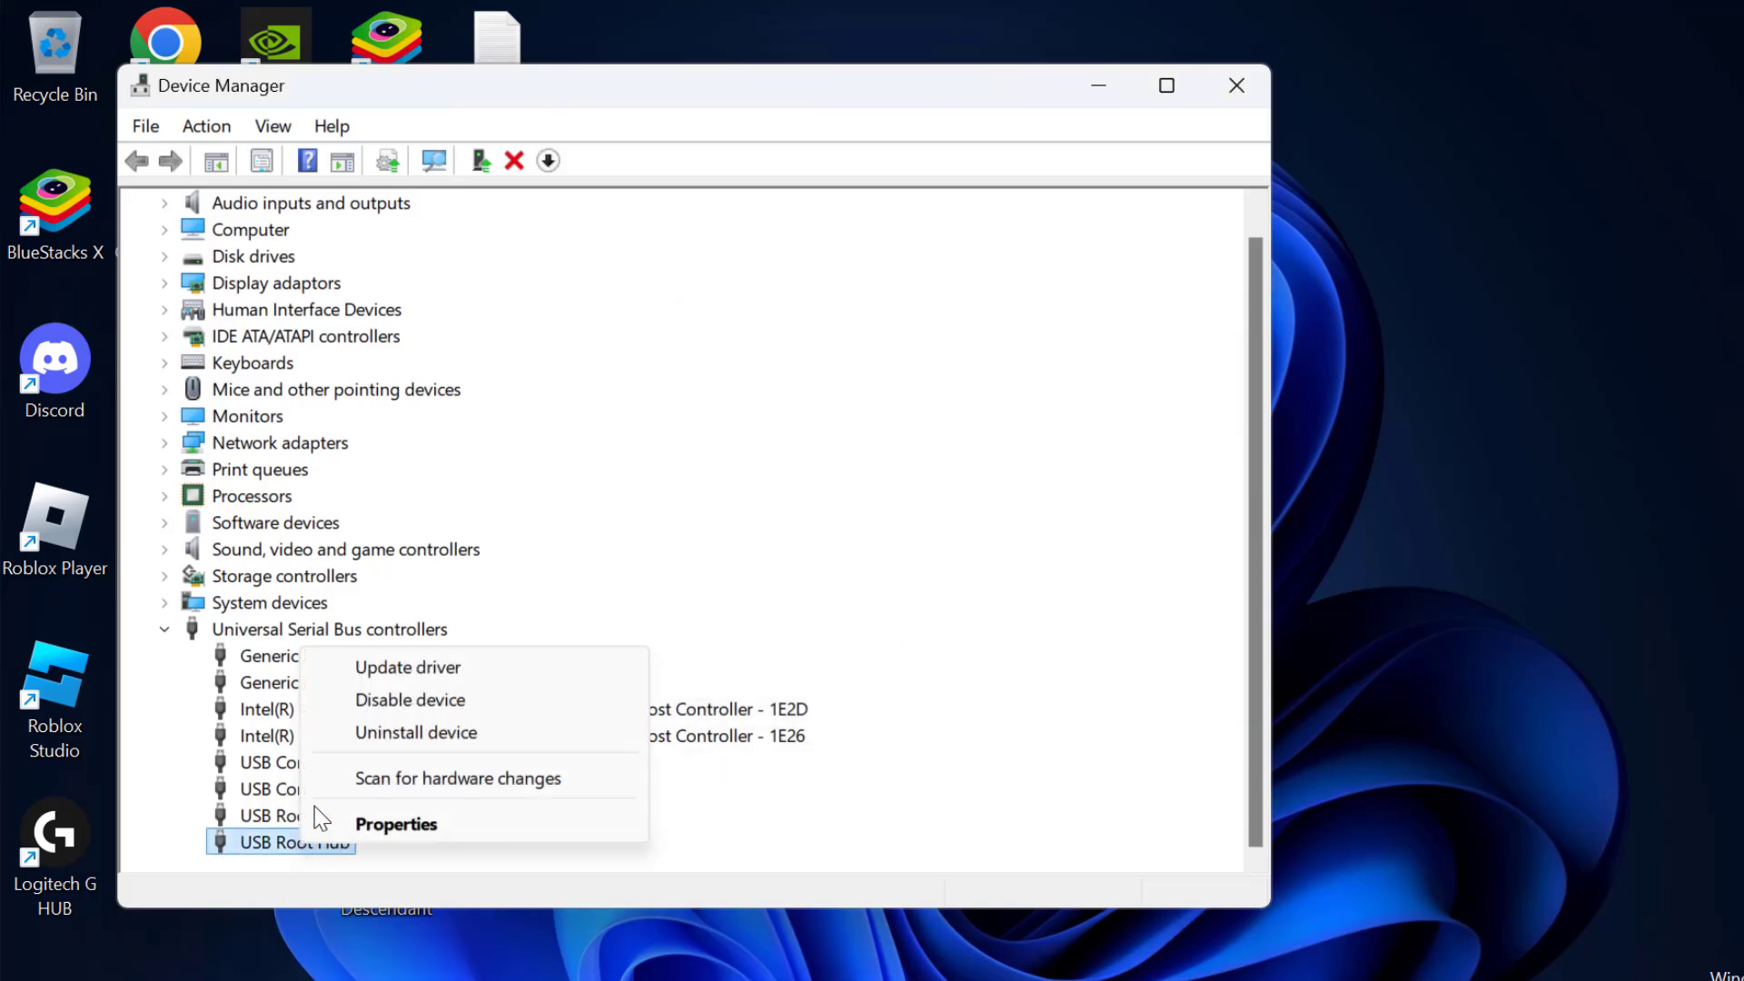
pyautogui.click(452, 736)
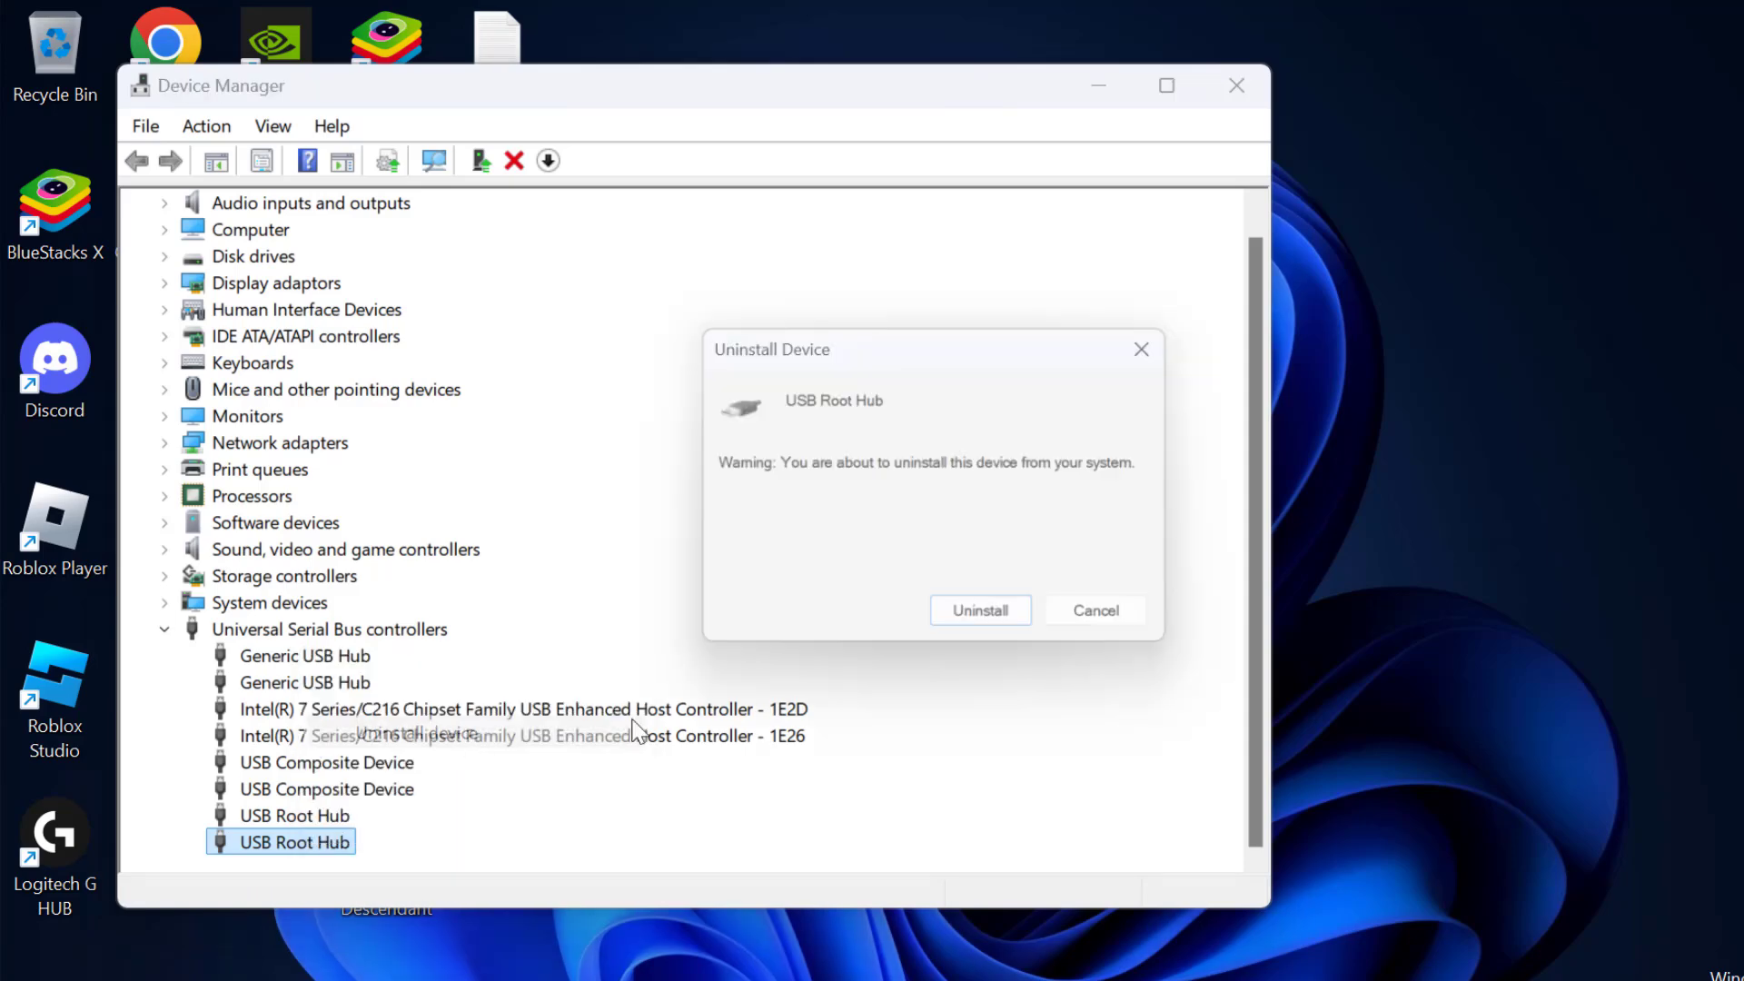
pyautogui.click(1122, 628)
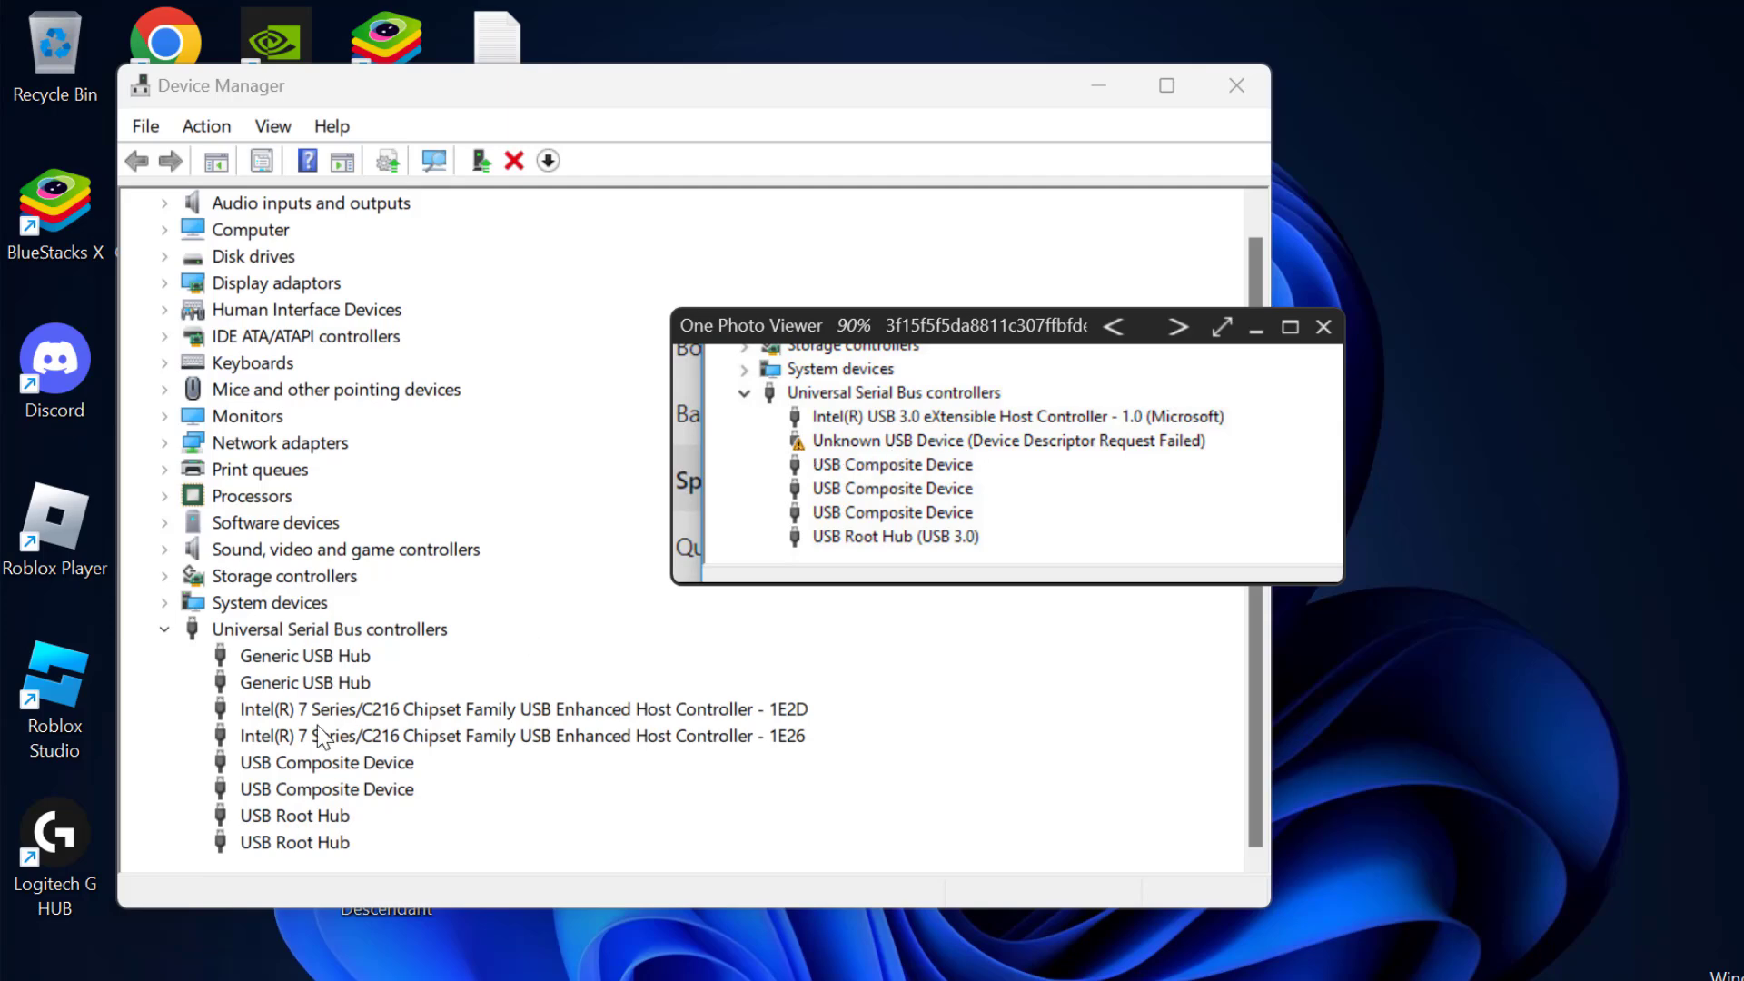
# Begin uninstalling the first USB Root Hub, then cancel the uninstall.
pyautogui.rightClick(263, 816)
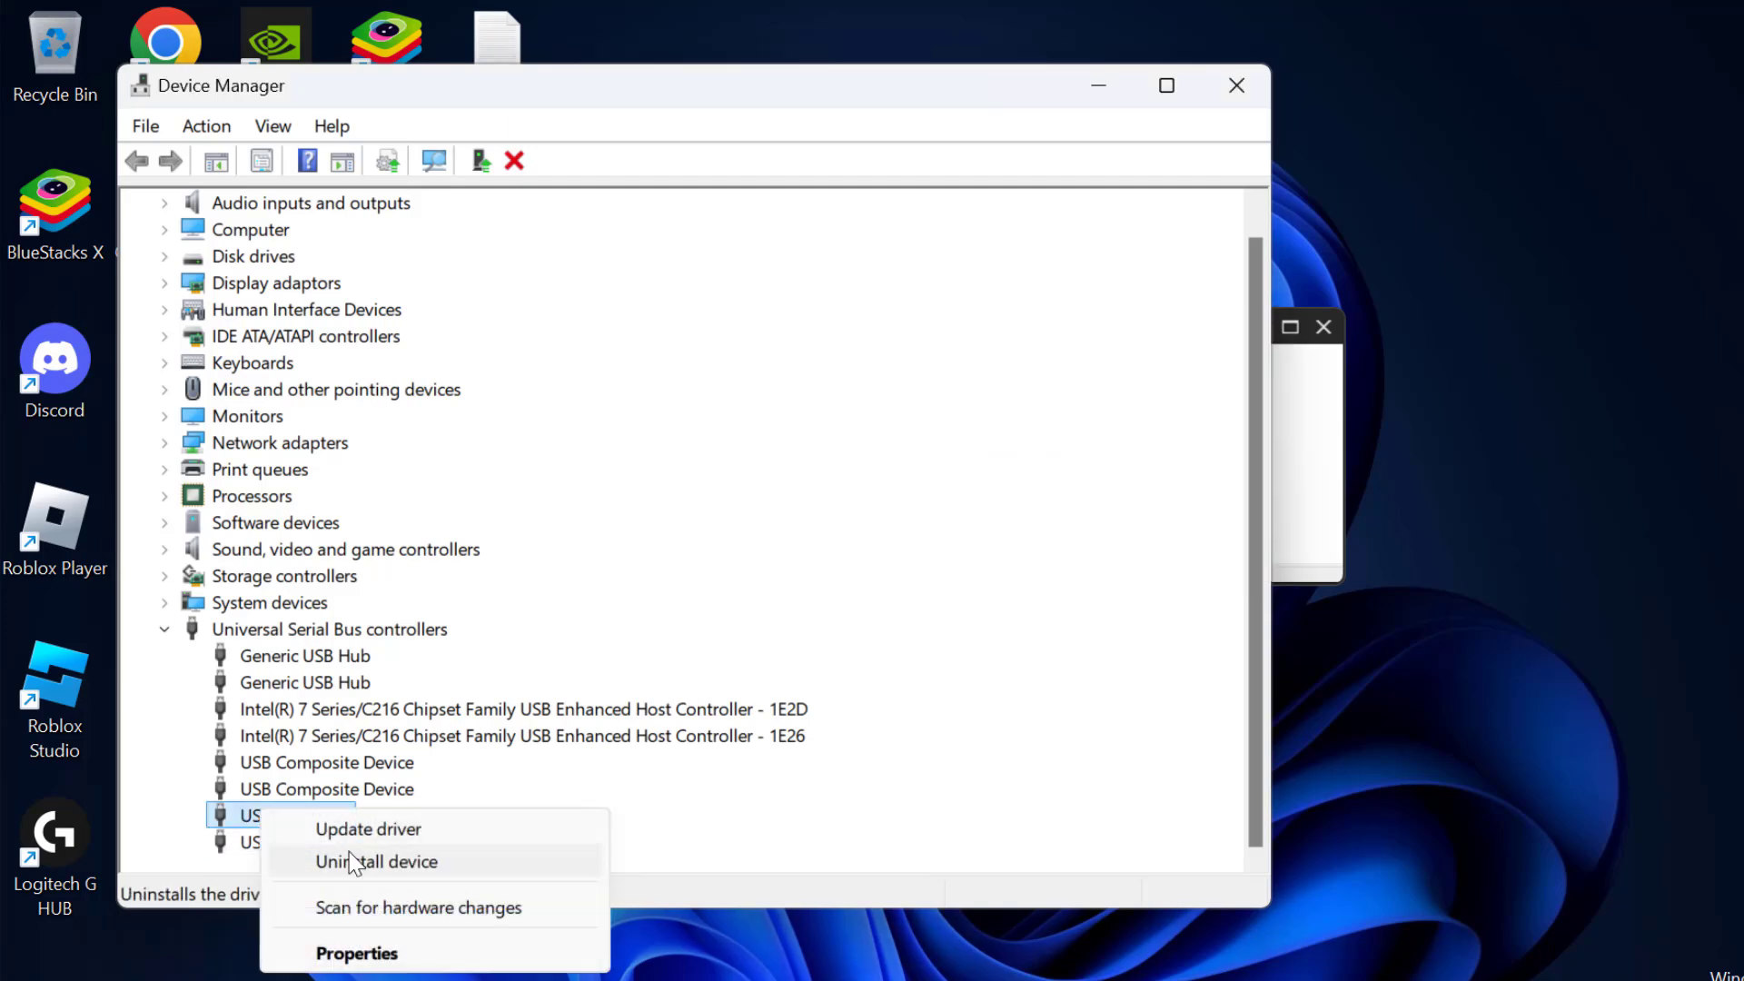
pyautogui.click(456, 863)
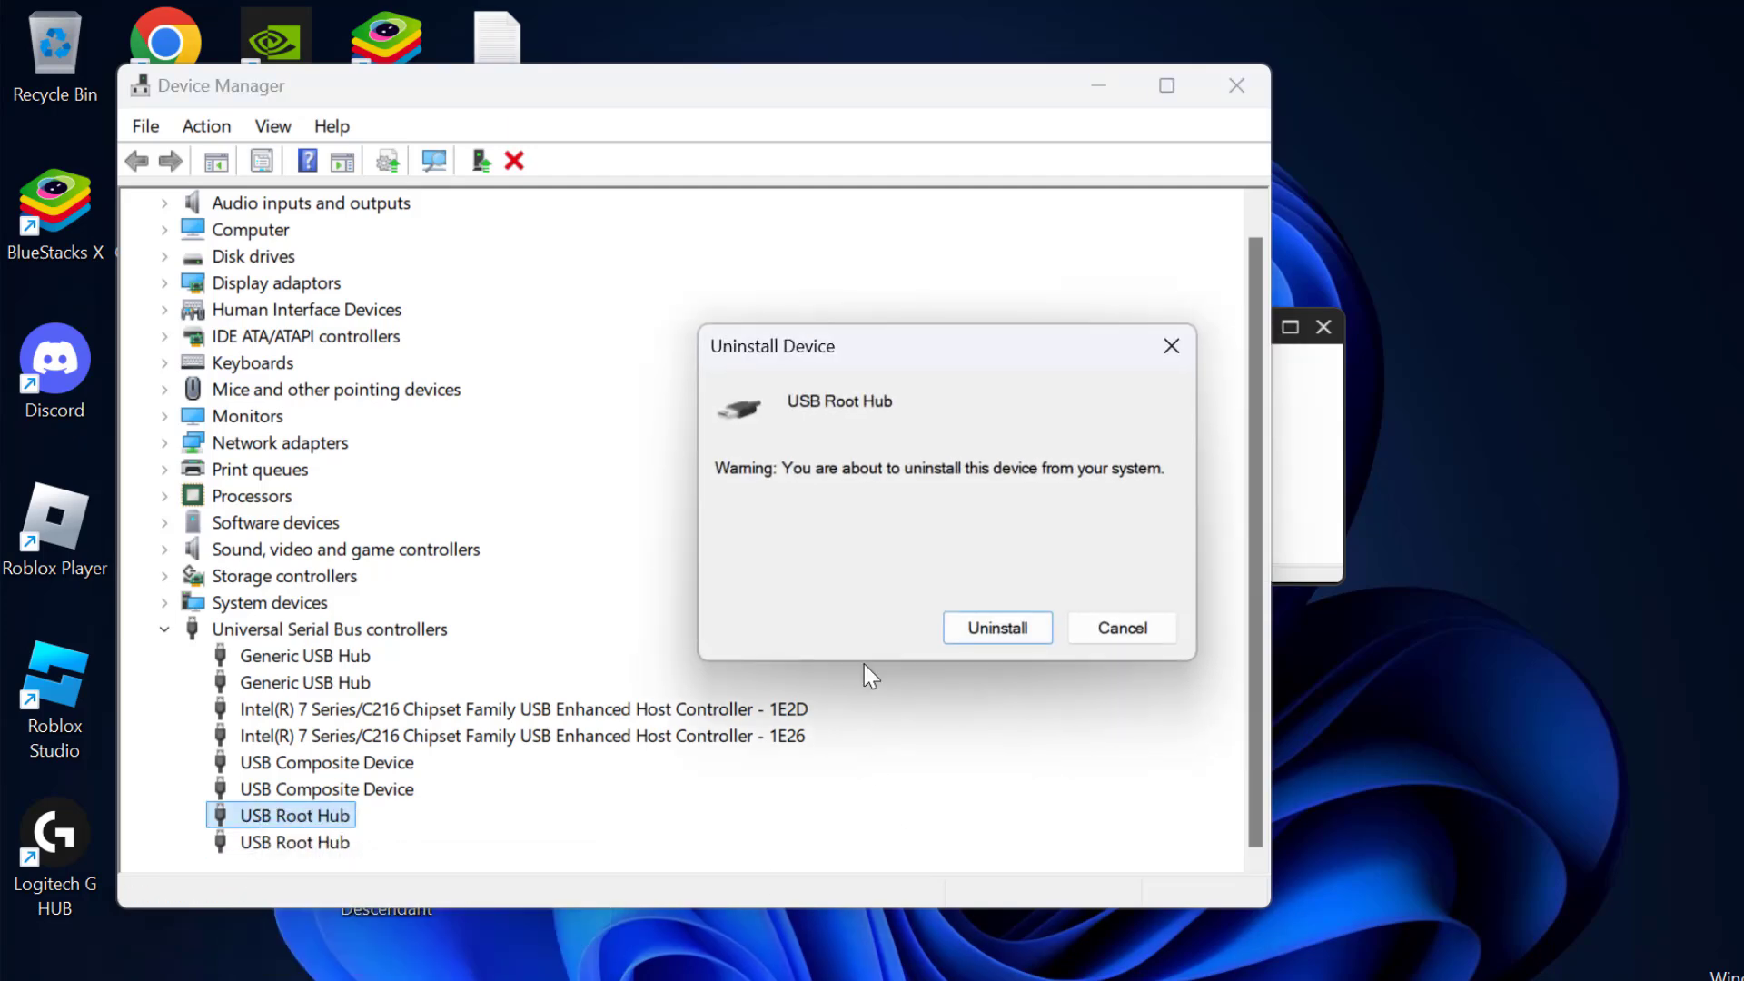
pyautogui.click(1117, 638)
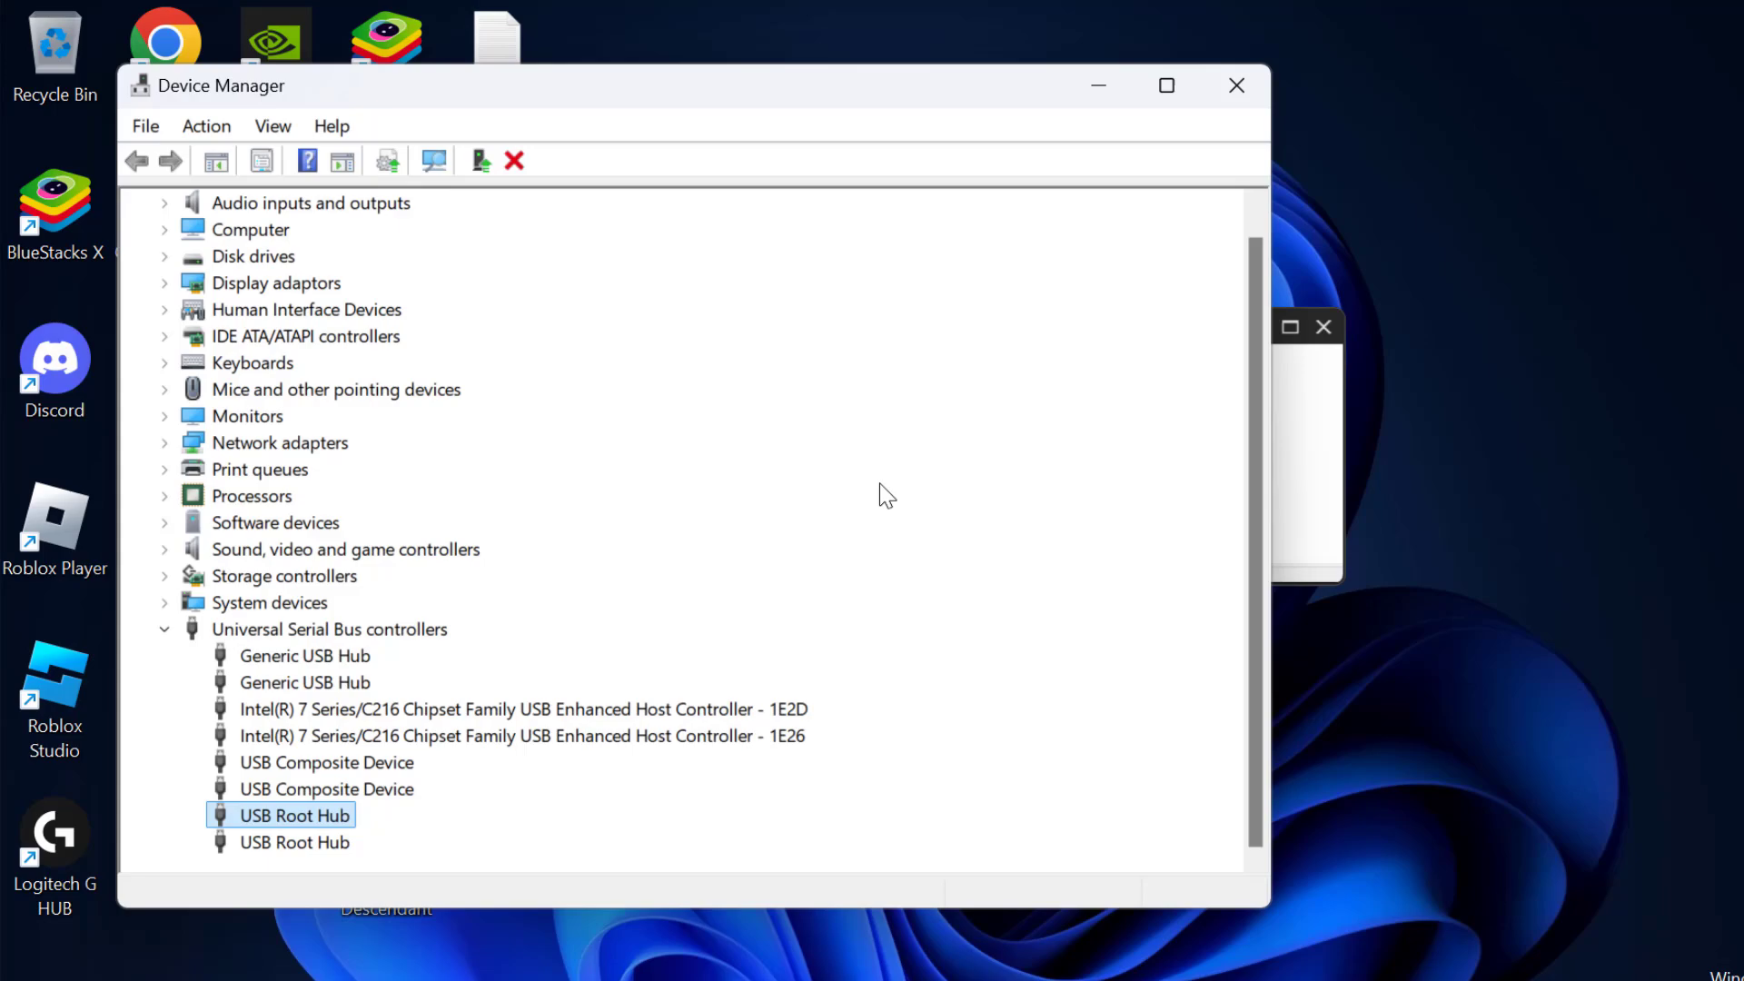
# Close Device Manager and the screenshot viewer, then open and dismiss the Start power menu.
pyautogui.click(1236, 85)
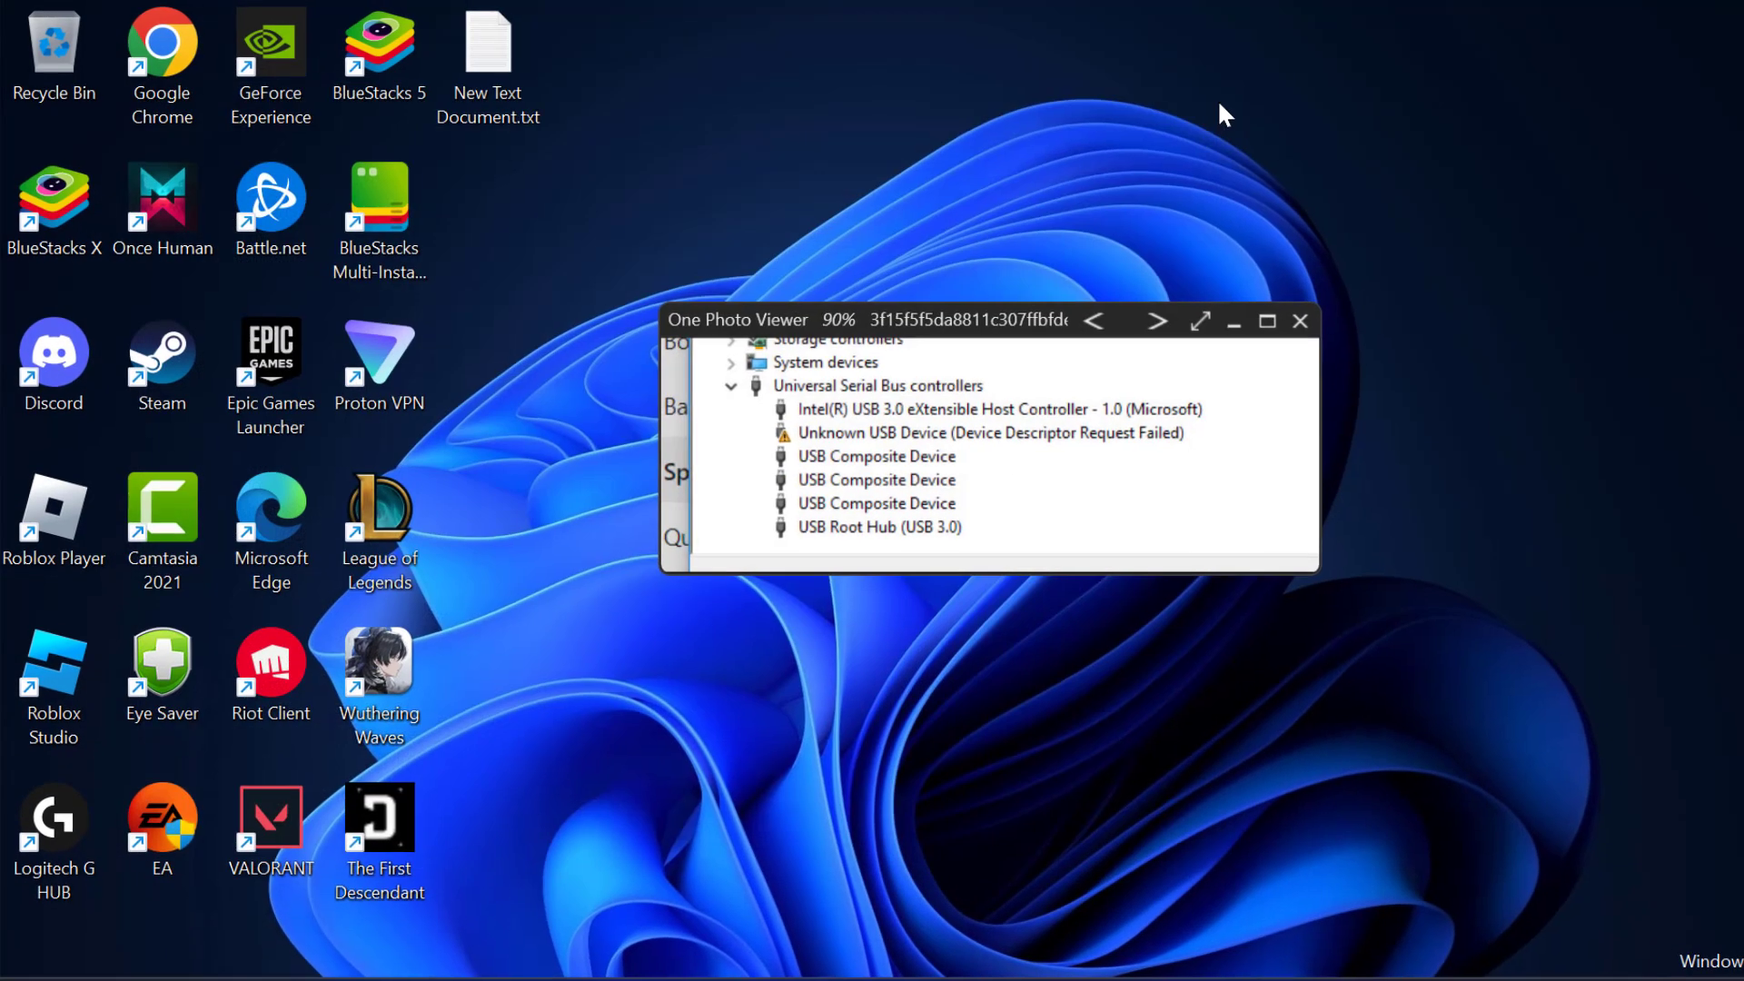
pyautogui.click(1323, 327)
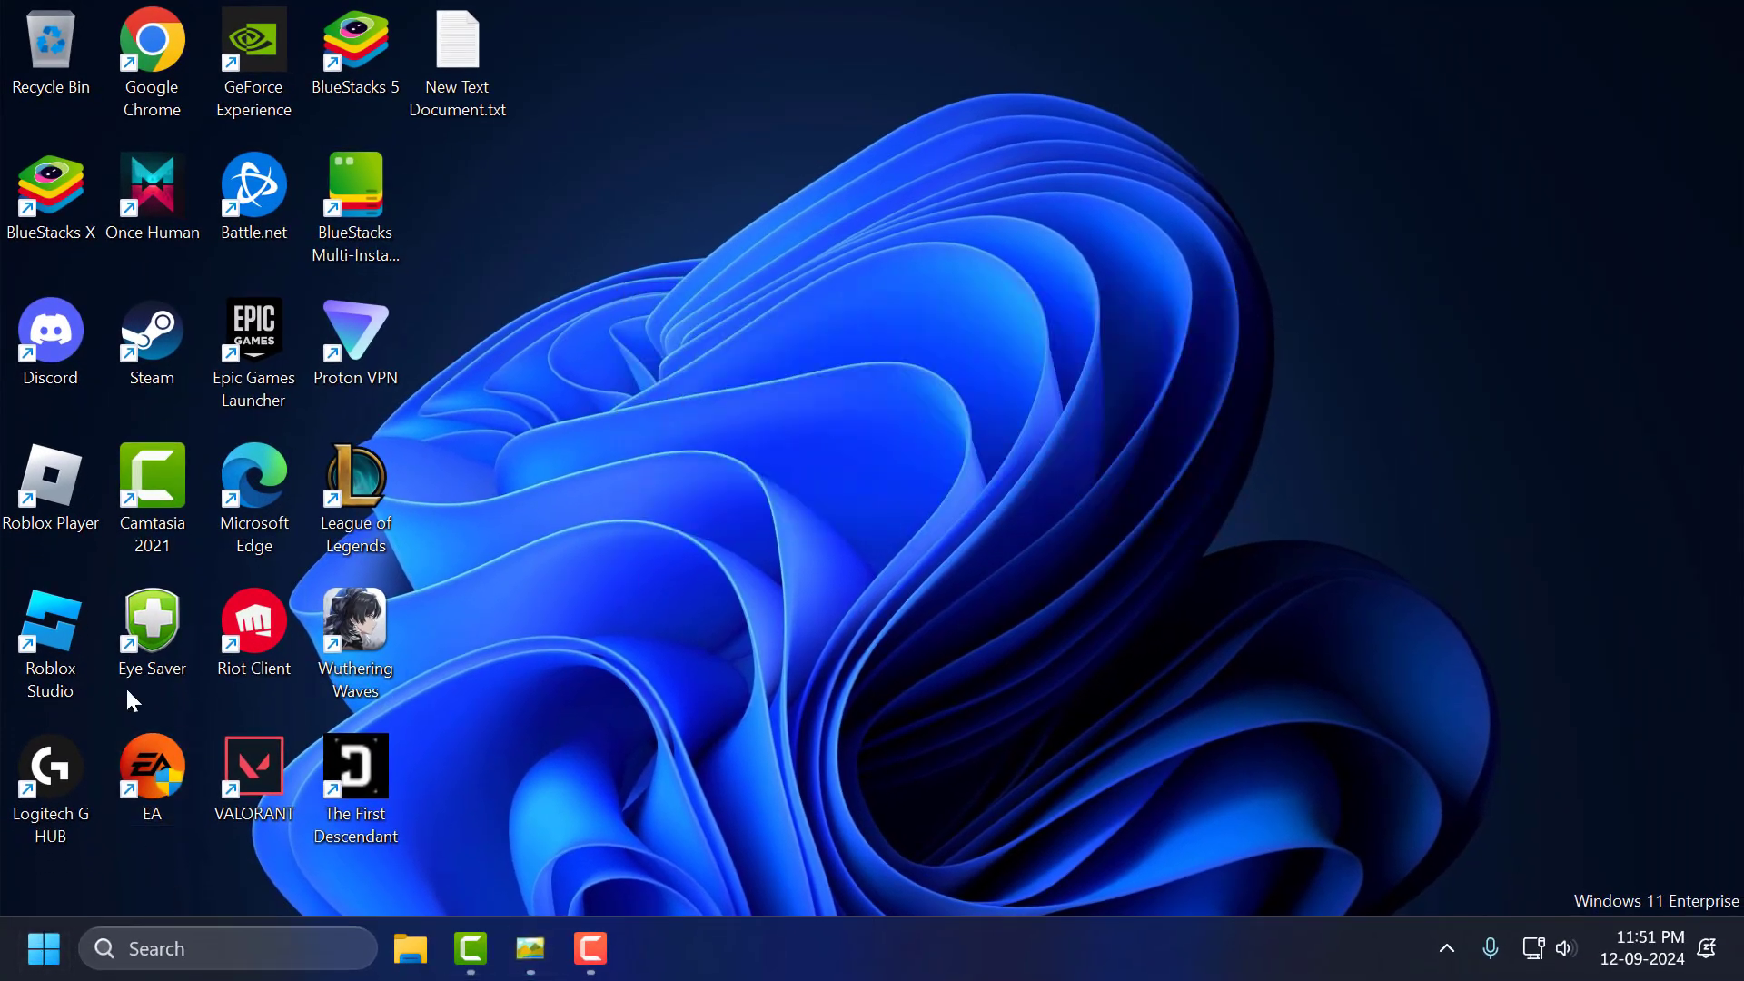
pyautogui.click(43, 948)
pyautogui.click(794, 854)
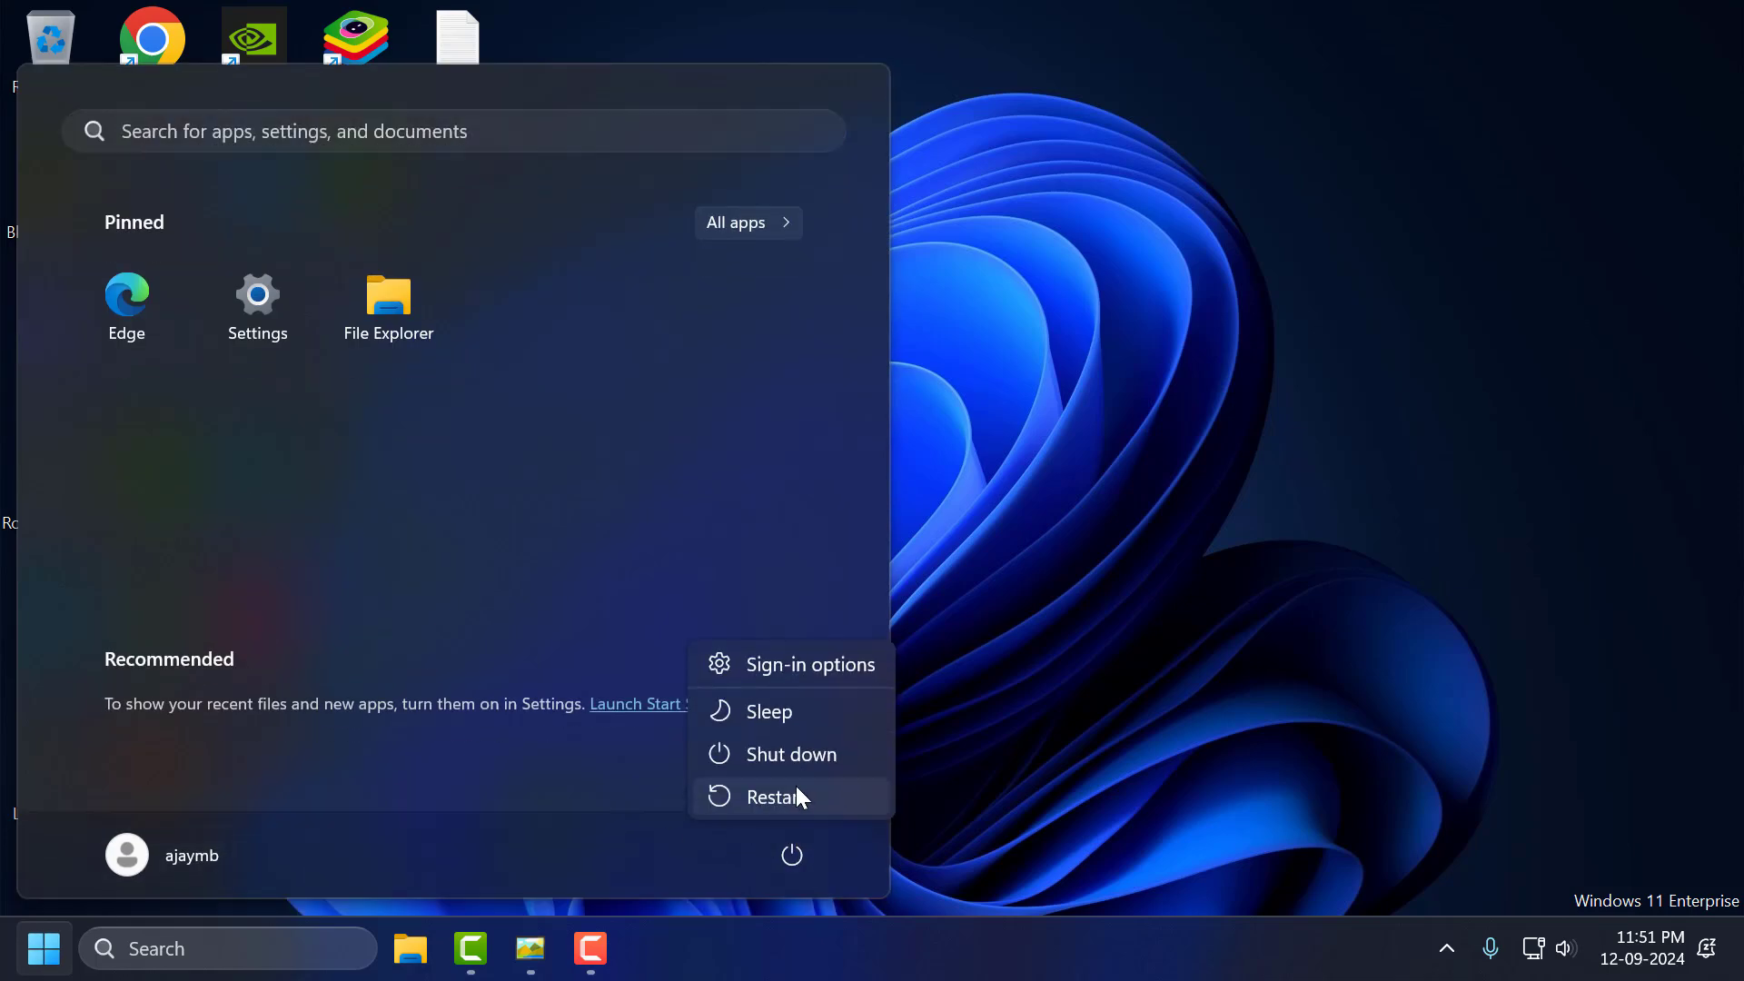
pyautogui.click(50, 966)
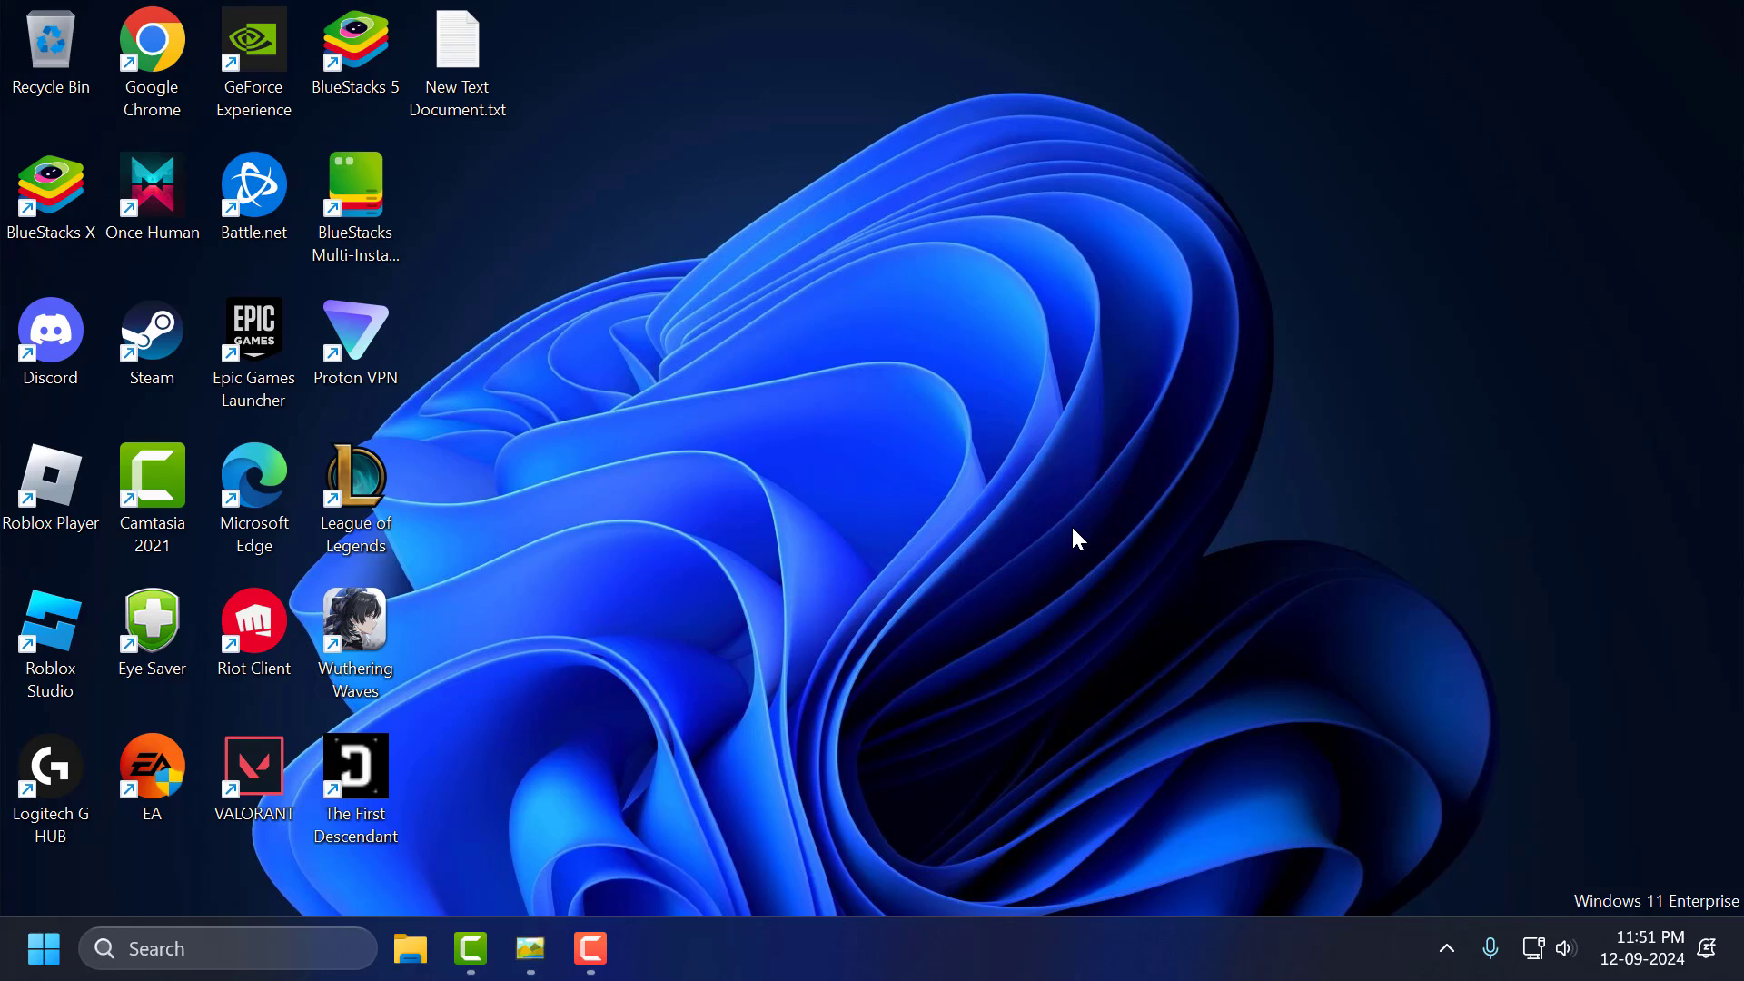
# Open Control Panel from search, keep the Large icons view, and go to Power Options.
pyautogui.click(311, 947)
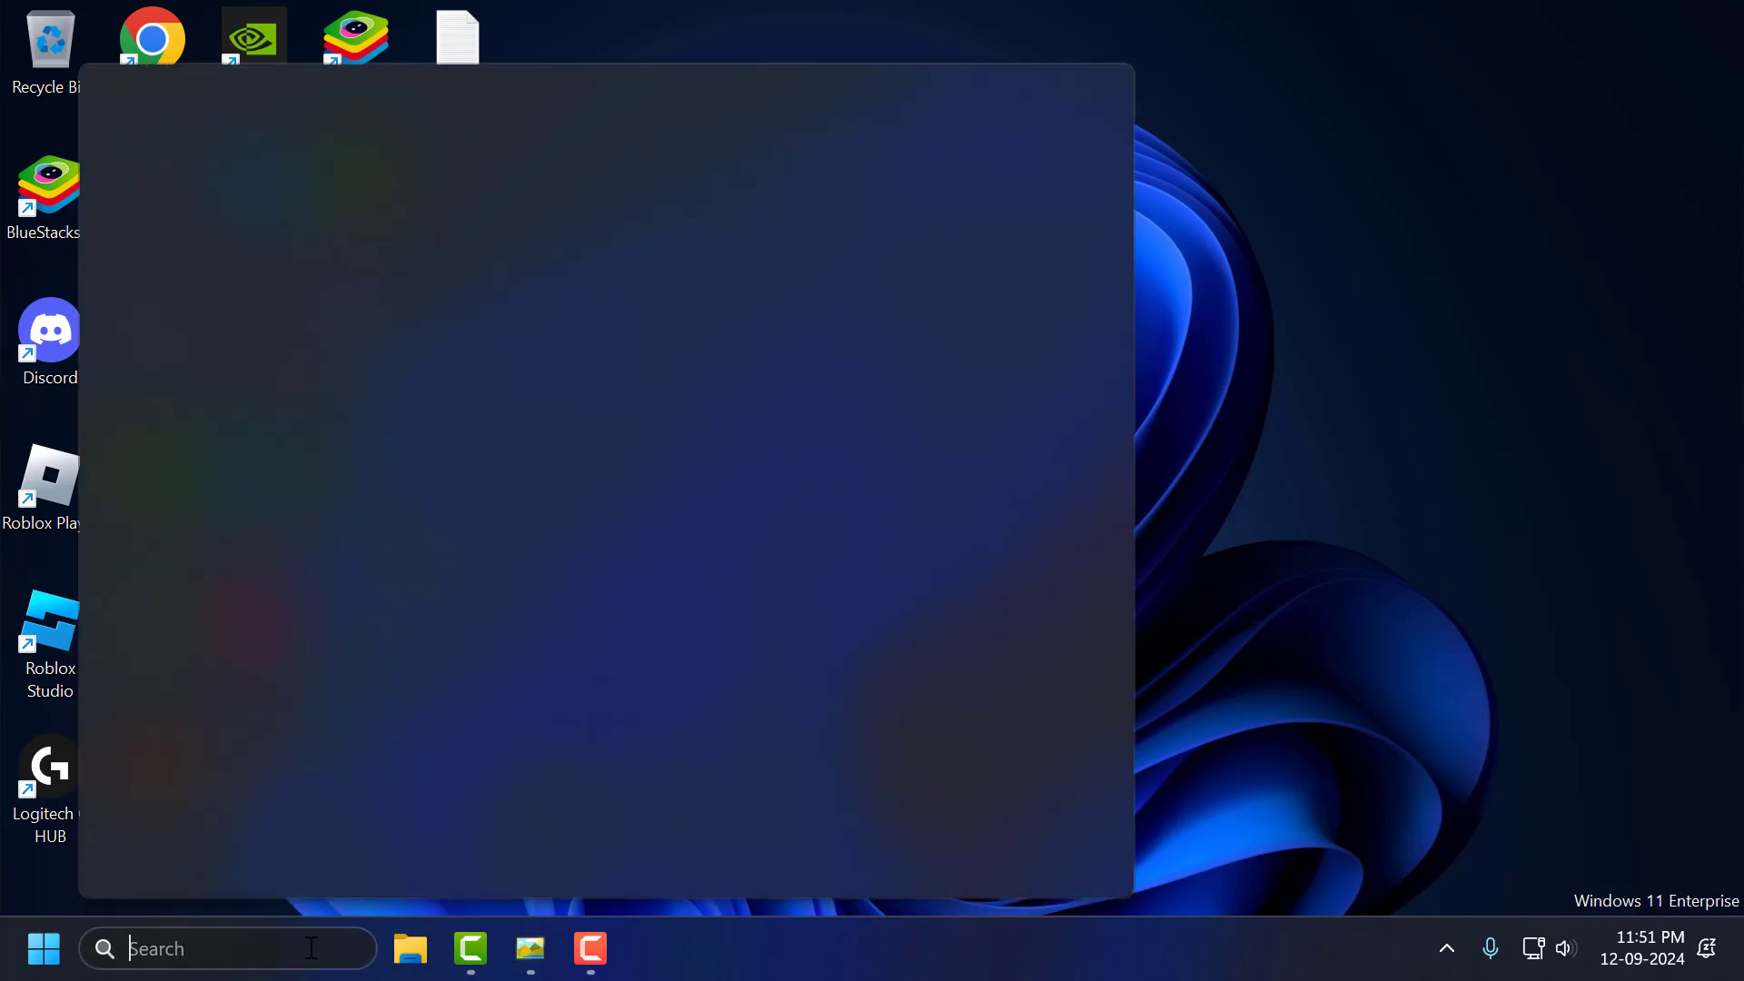
pyautogui.write('control Panel')
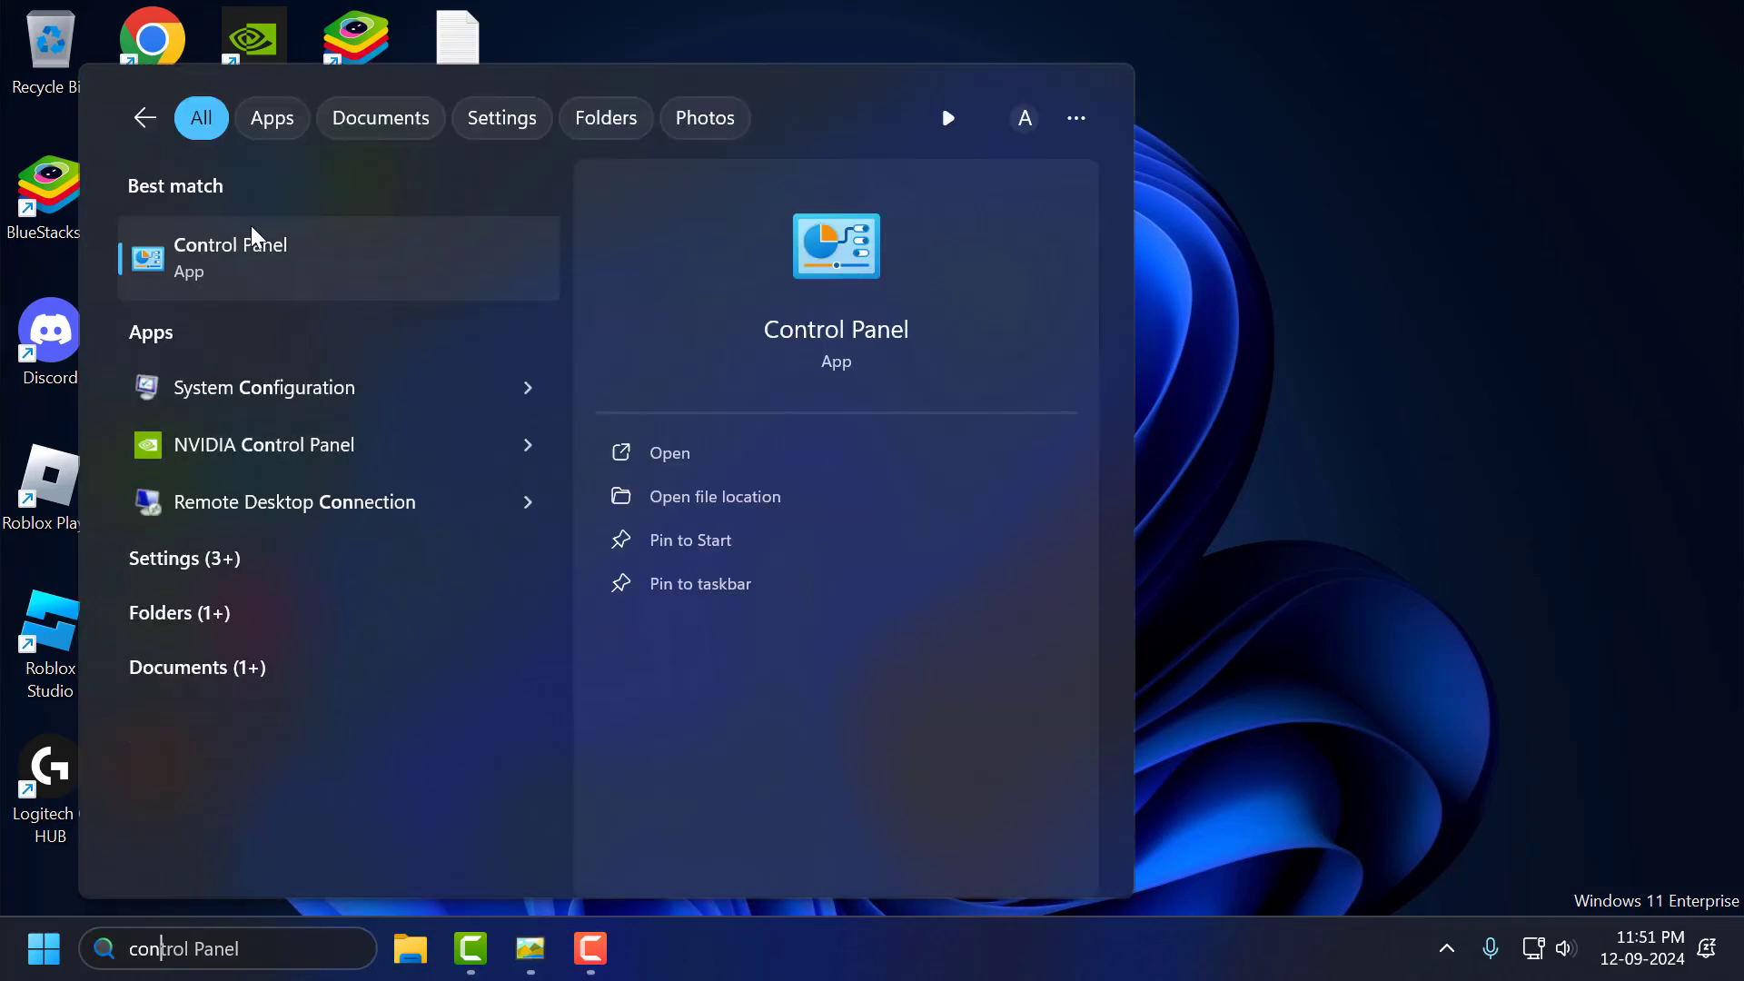
pyautogui.click(272, 277)
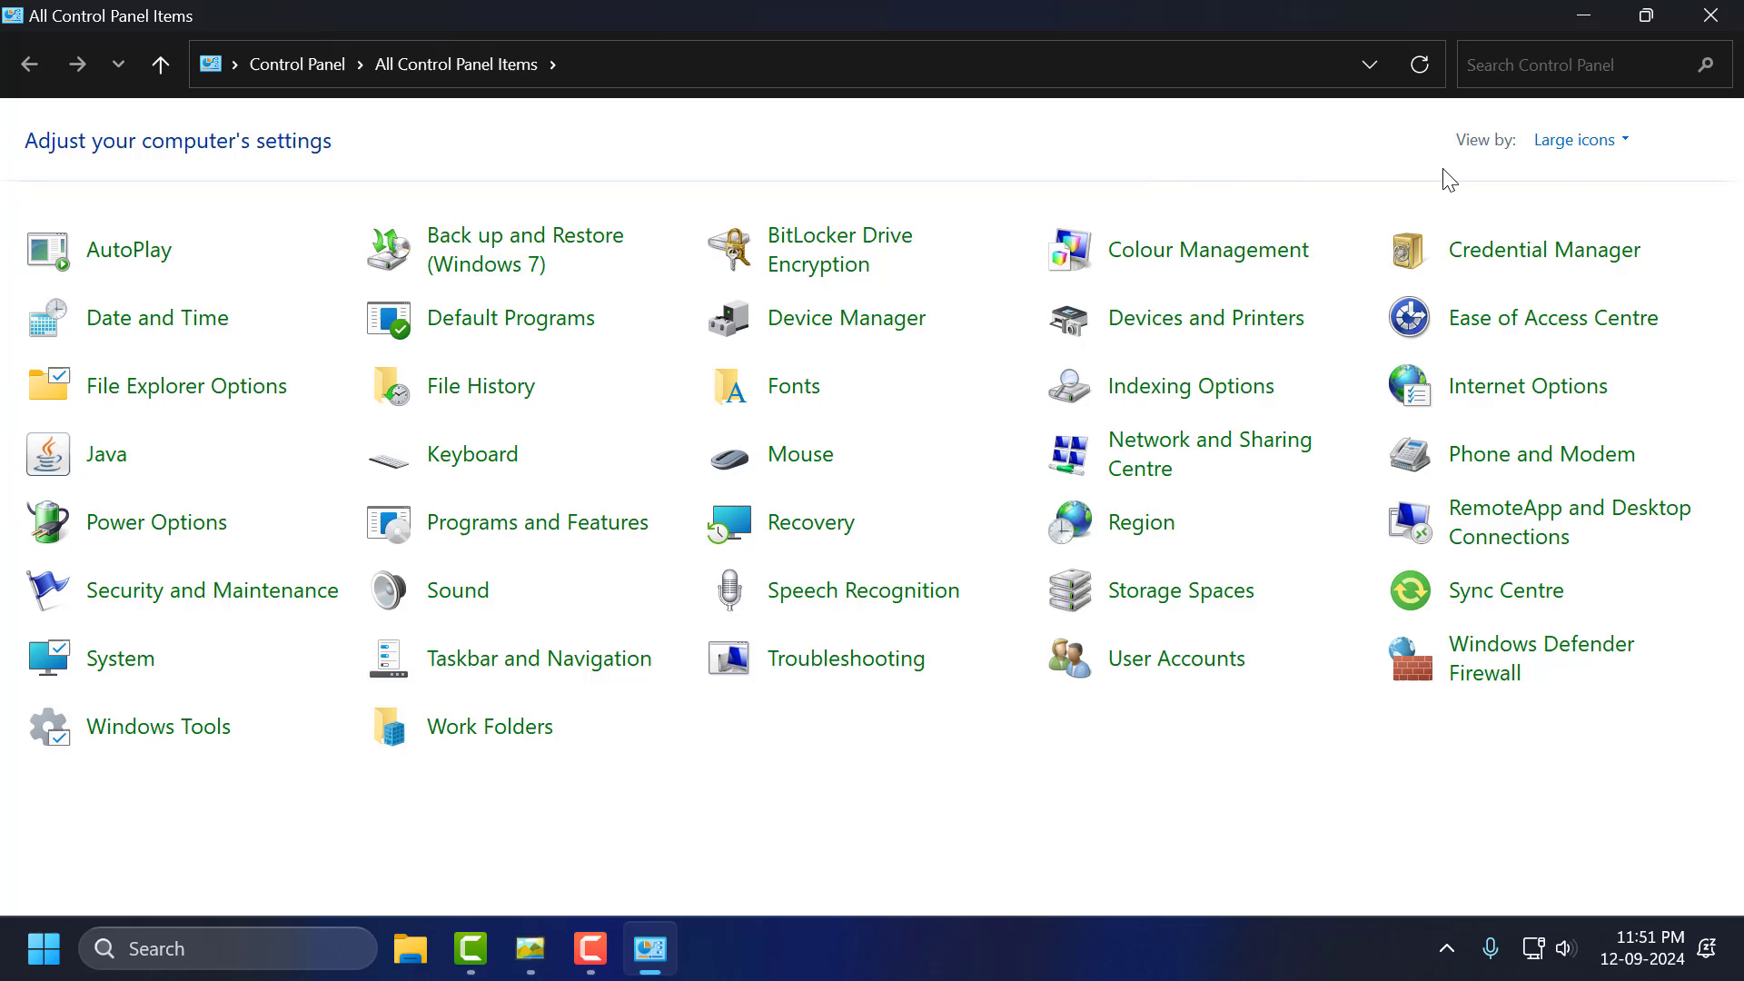
pyautogui.click(1544, 142)
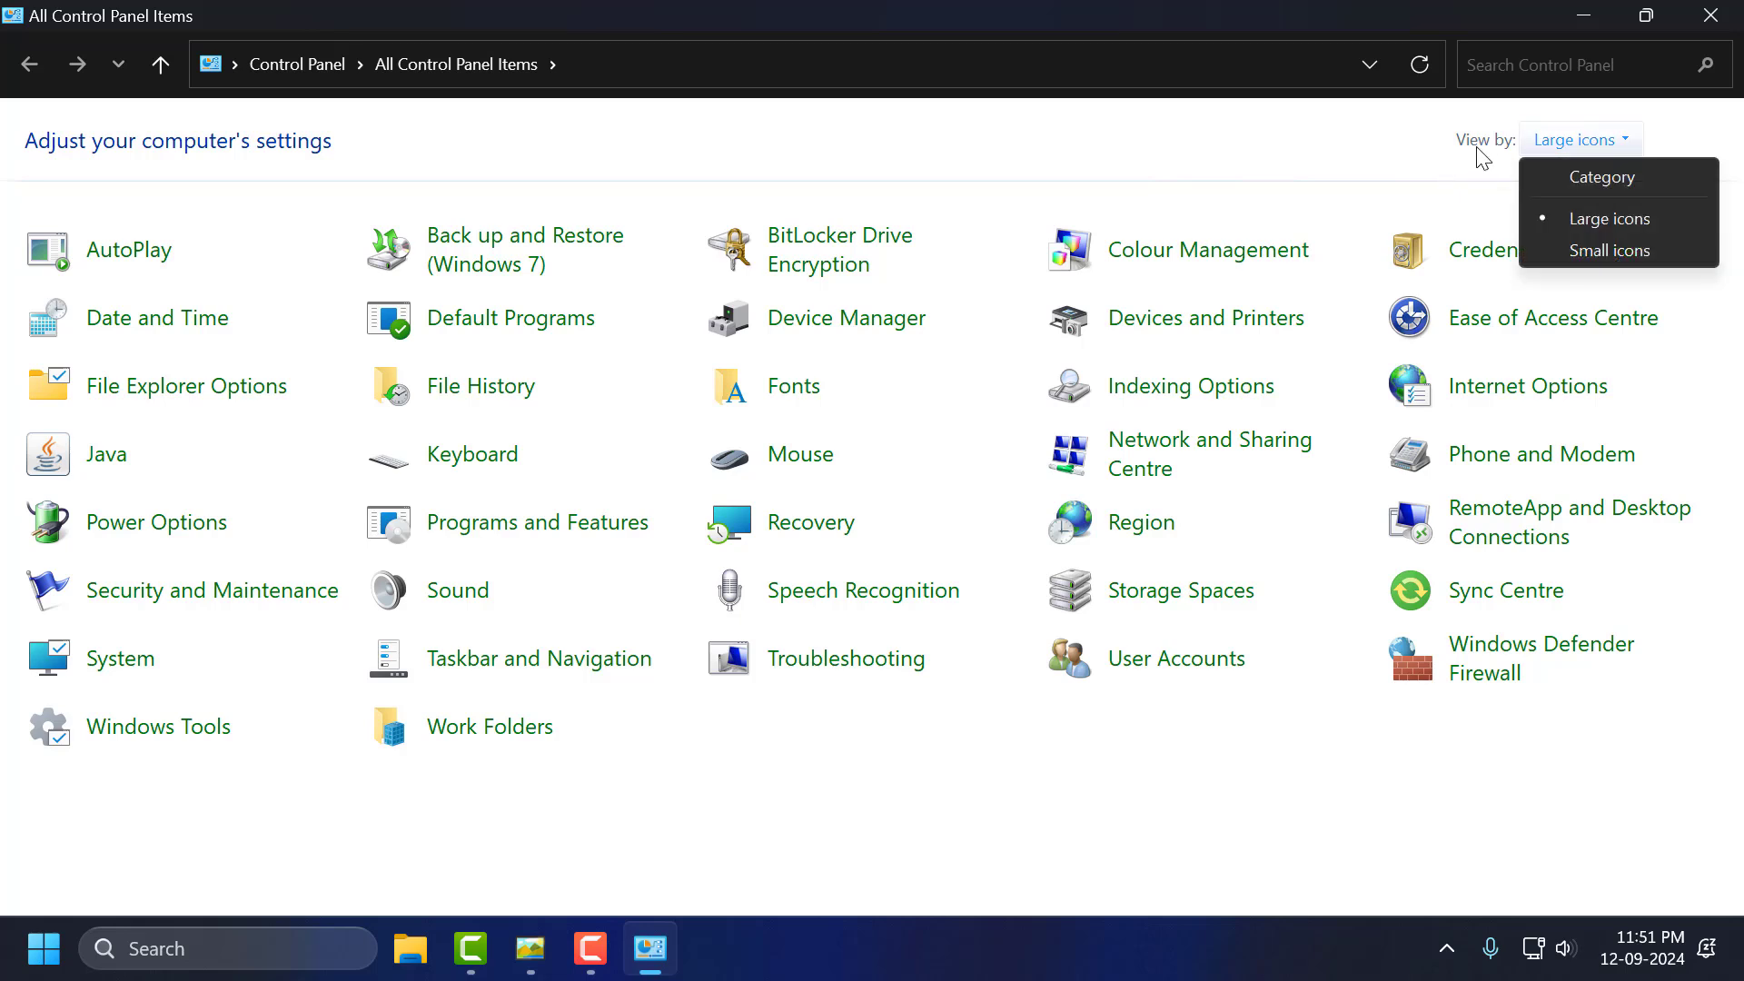
pyautogui.click(1571, 218)
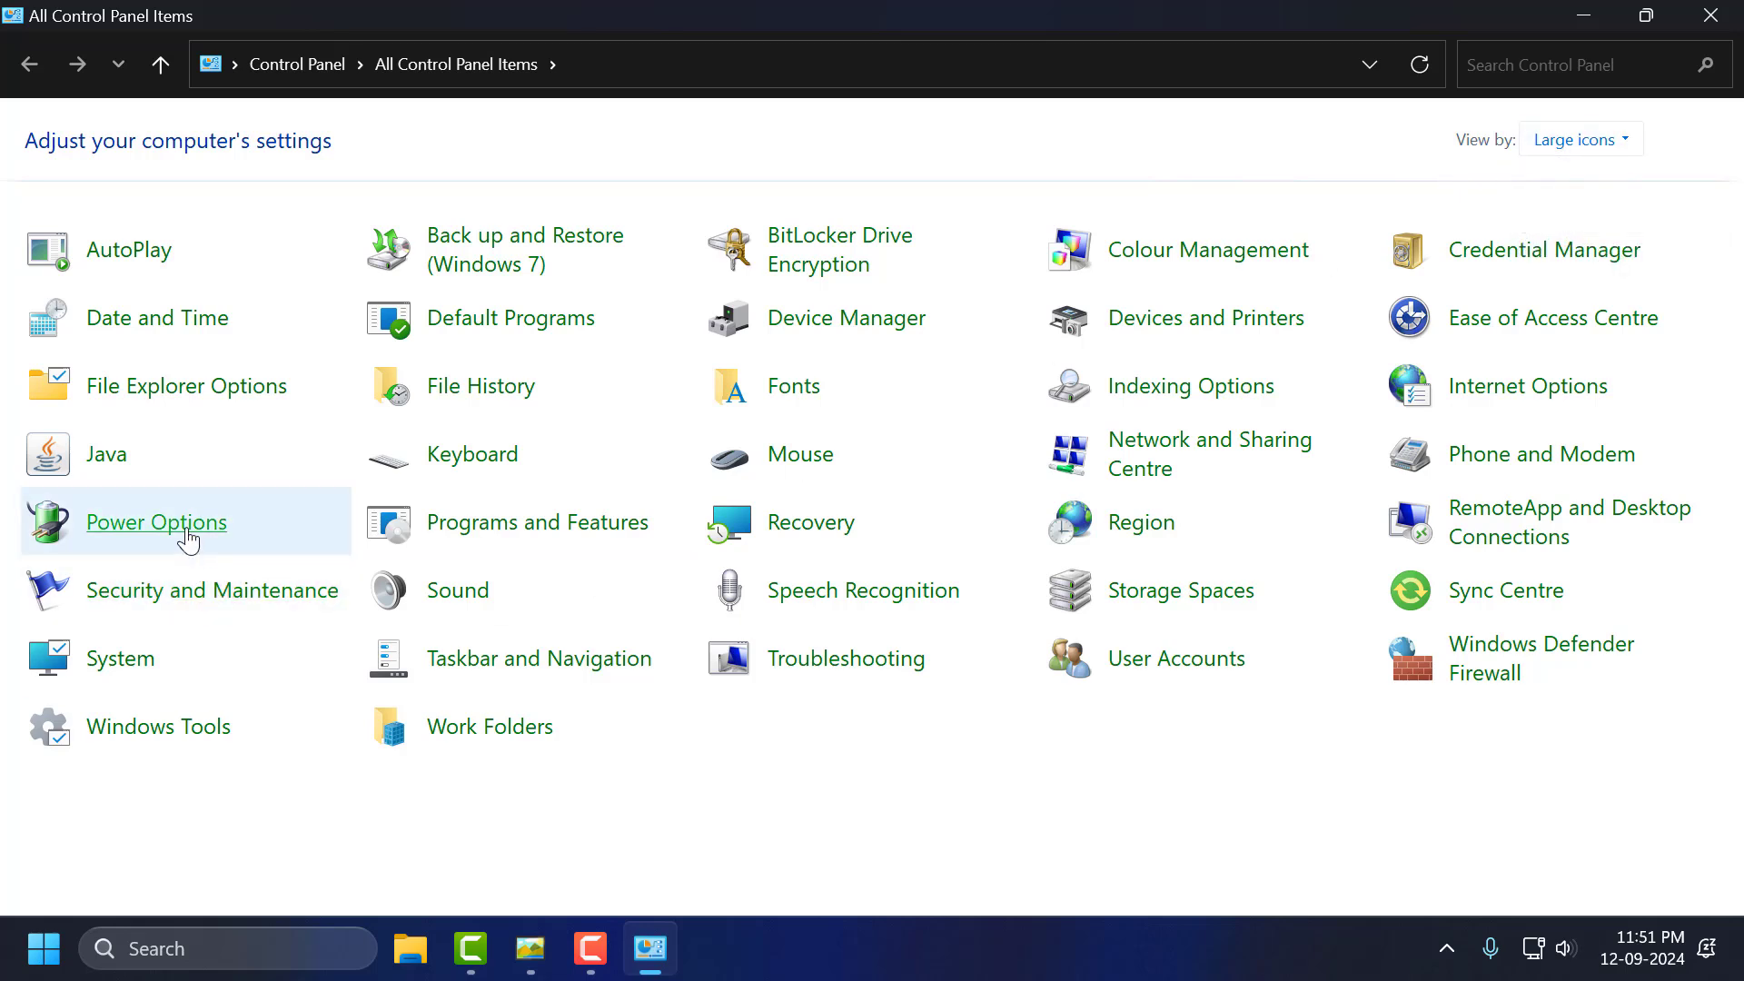
pyautogui.click(185, 537)
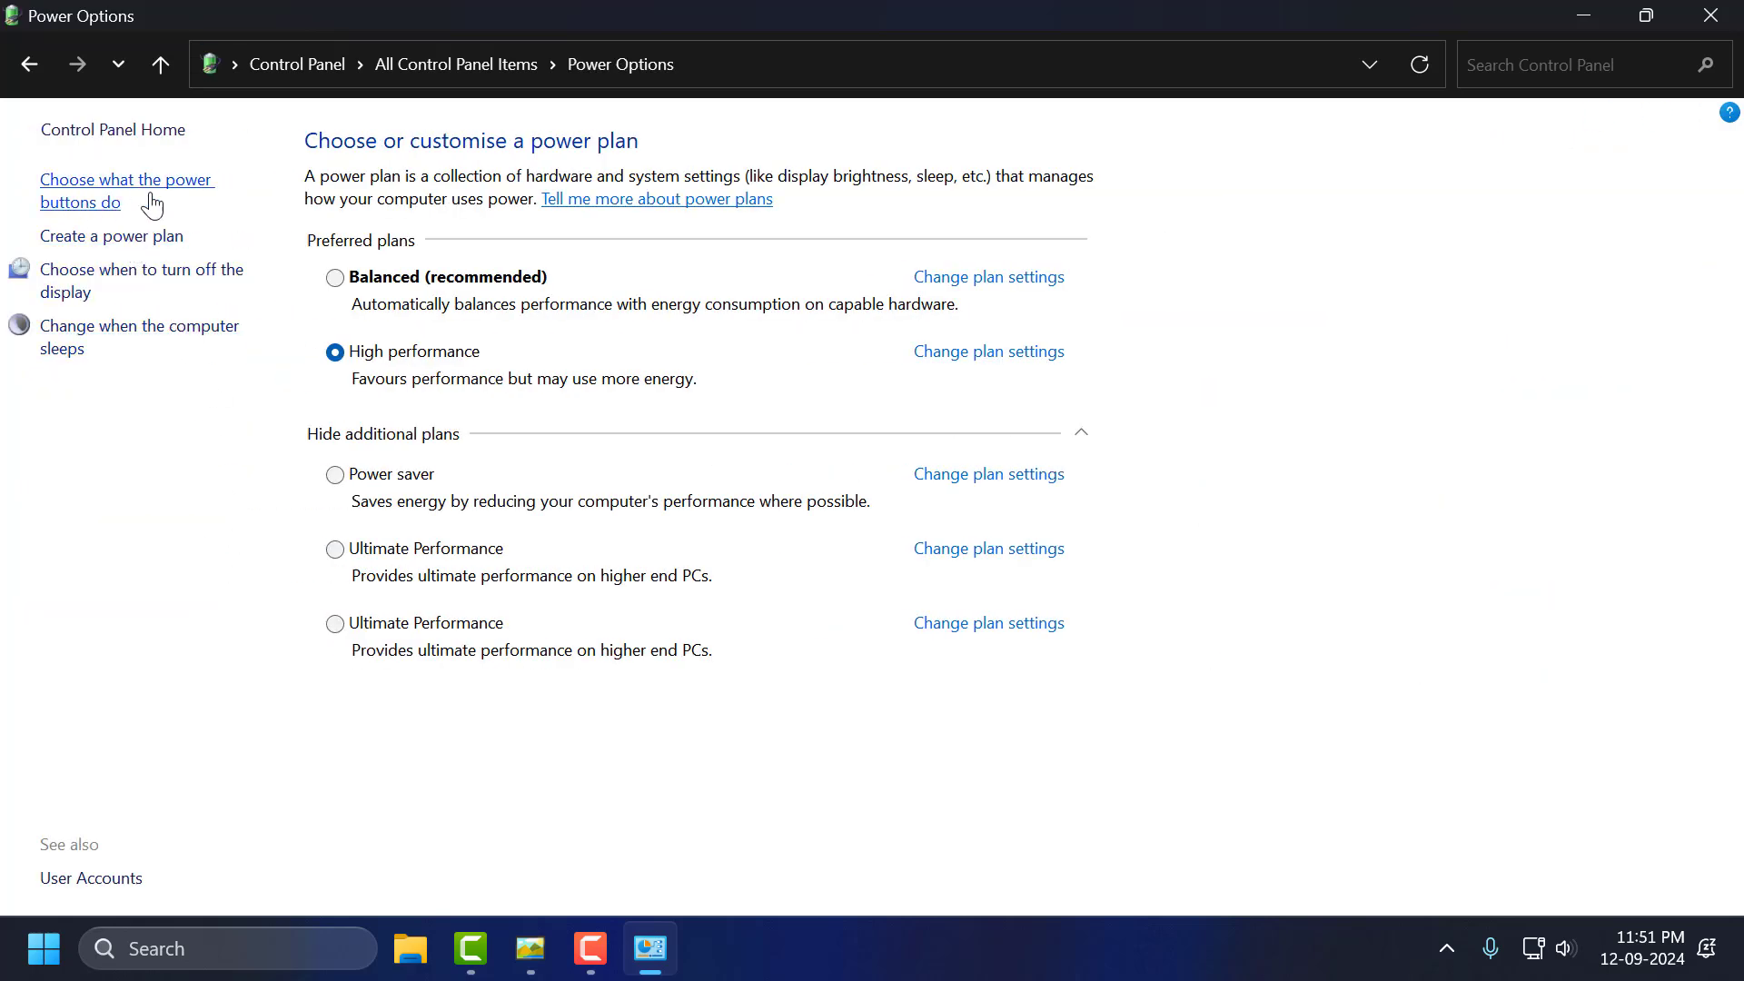
# Unlock the power button shutdown settings, toggle Sleep off and back on, and save changes.
pyautogui.click(118, 204)
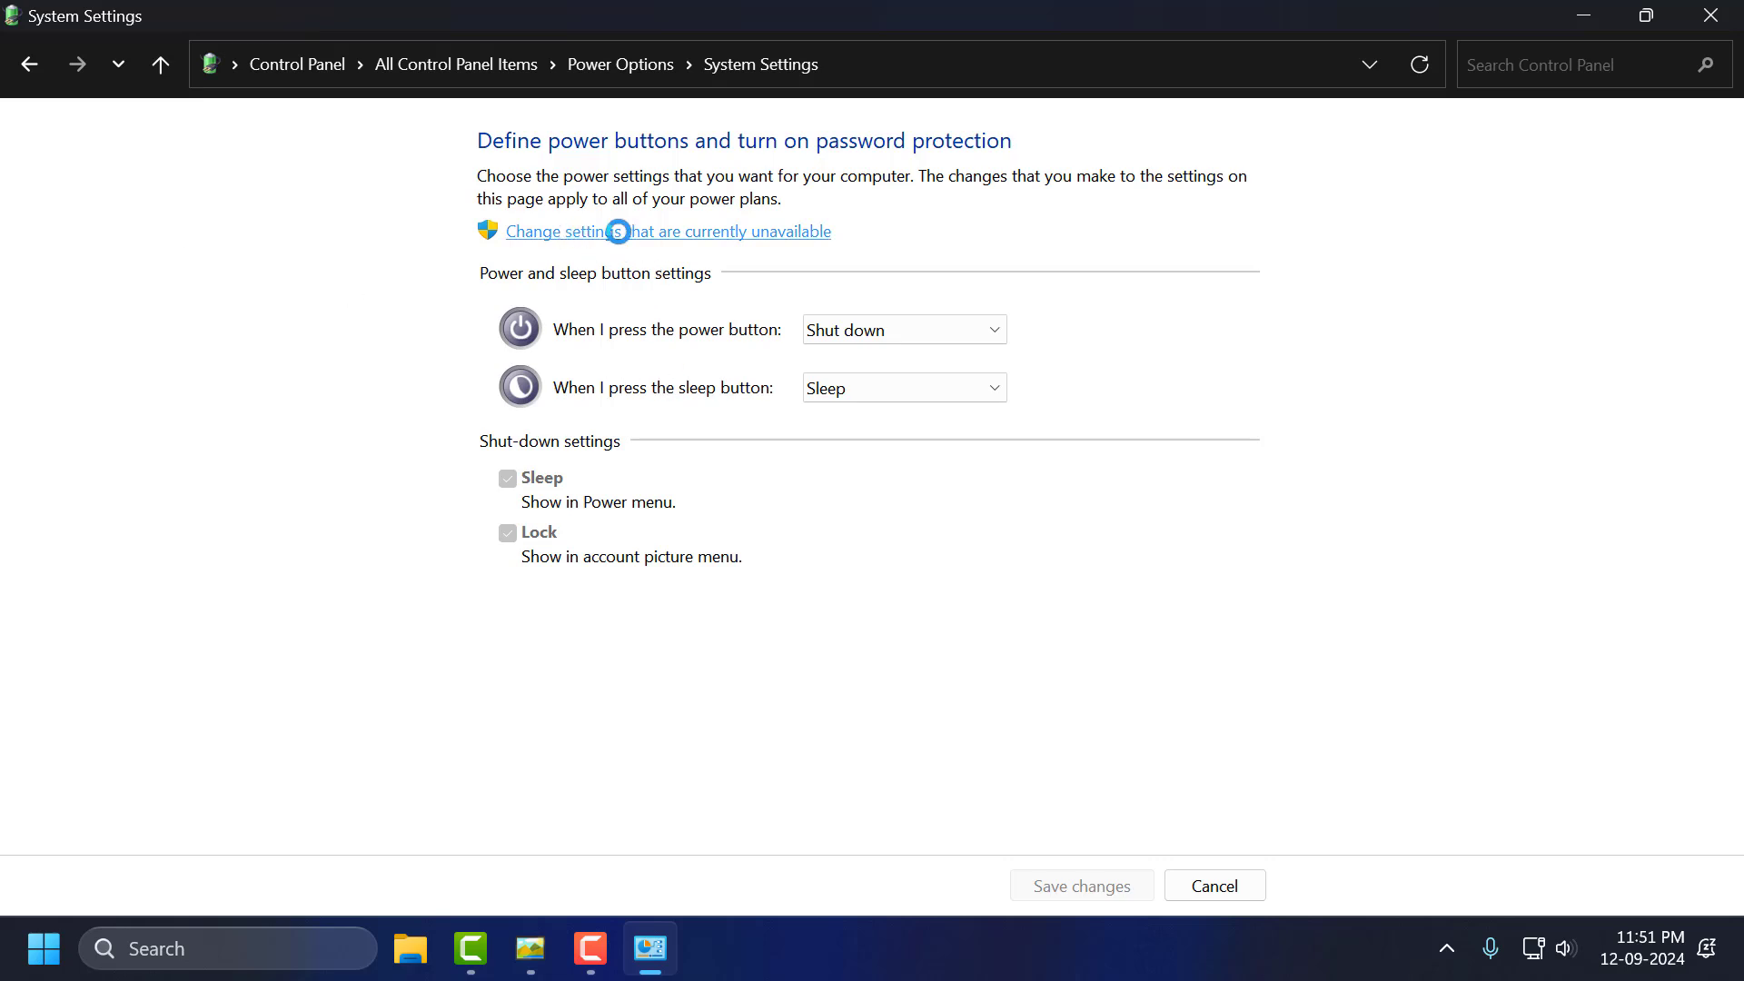
pyautogui.click(618, 233)
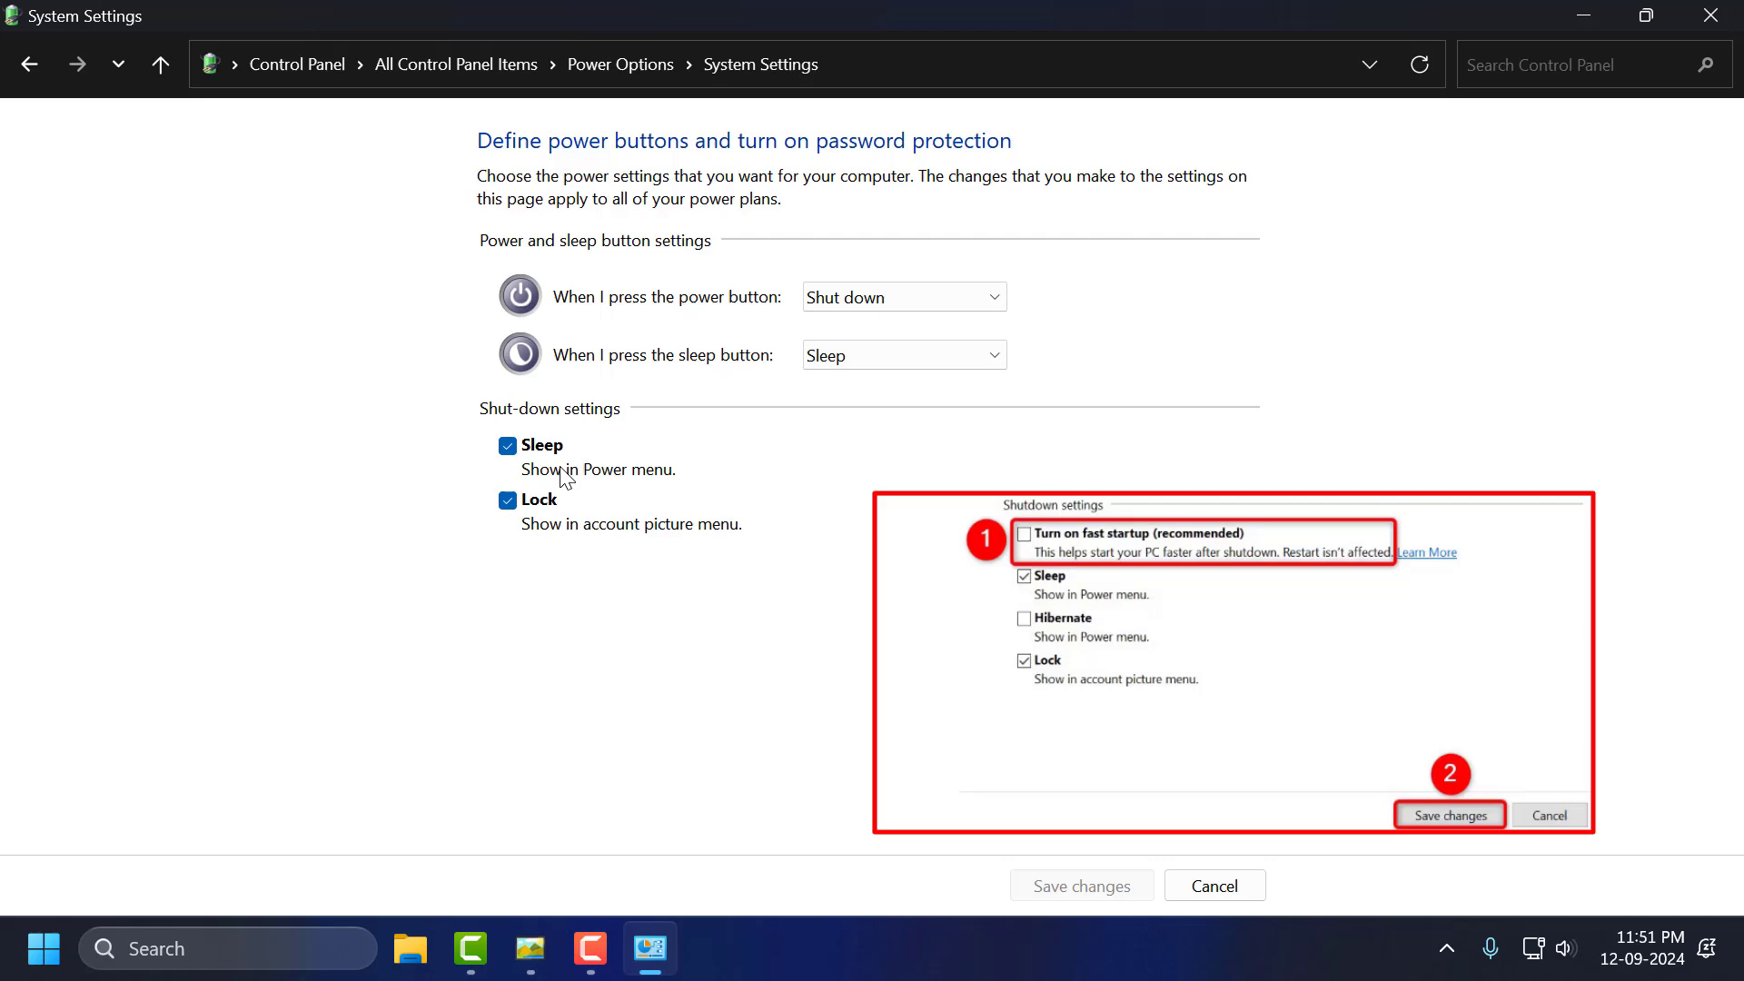
pyautogui.click(508, 446)
pyautogui.click(507, 446)
pyautogui.click(1103, 892)
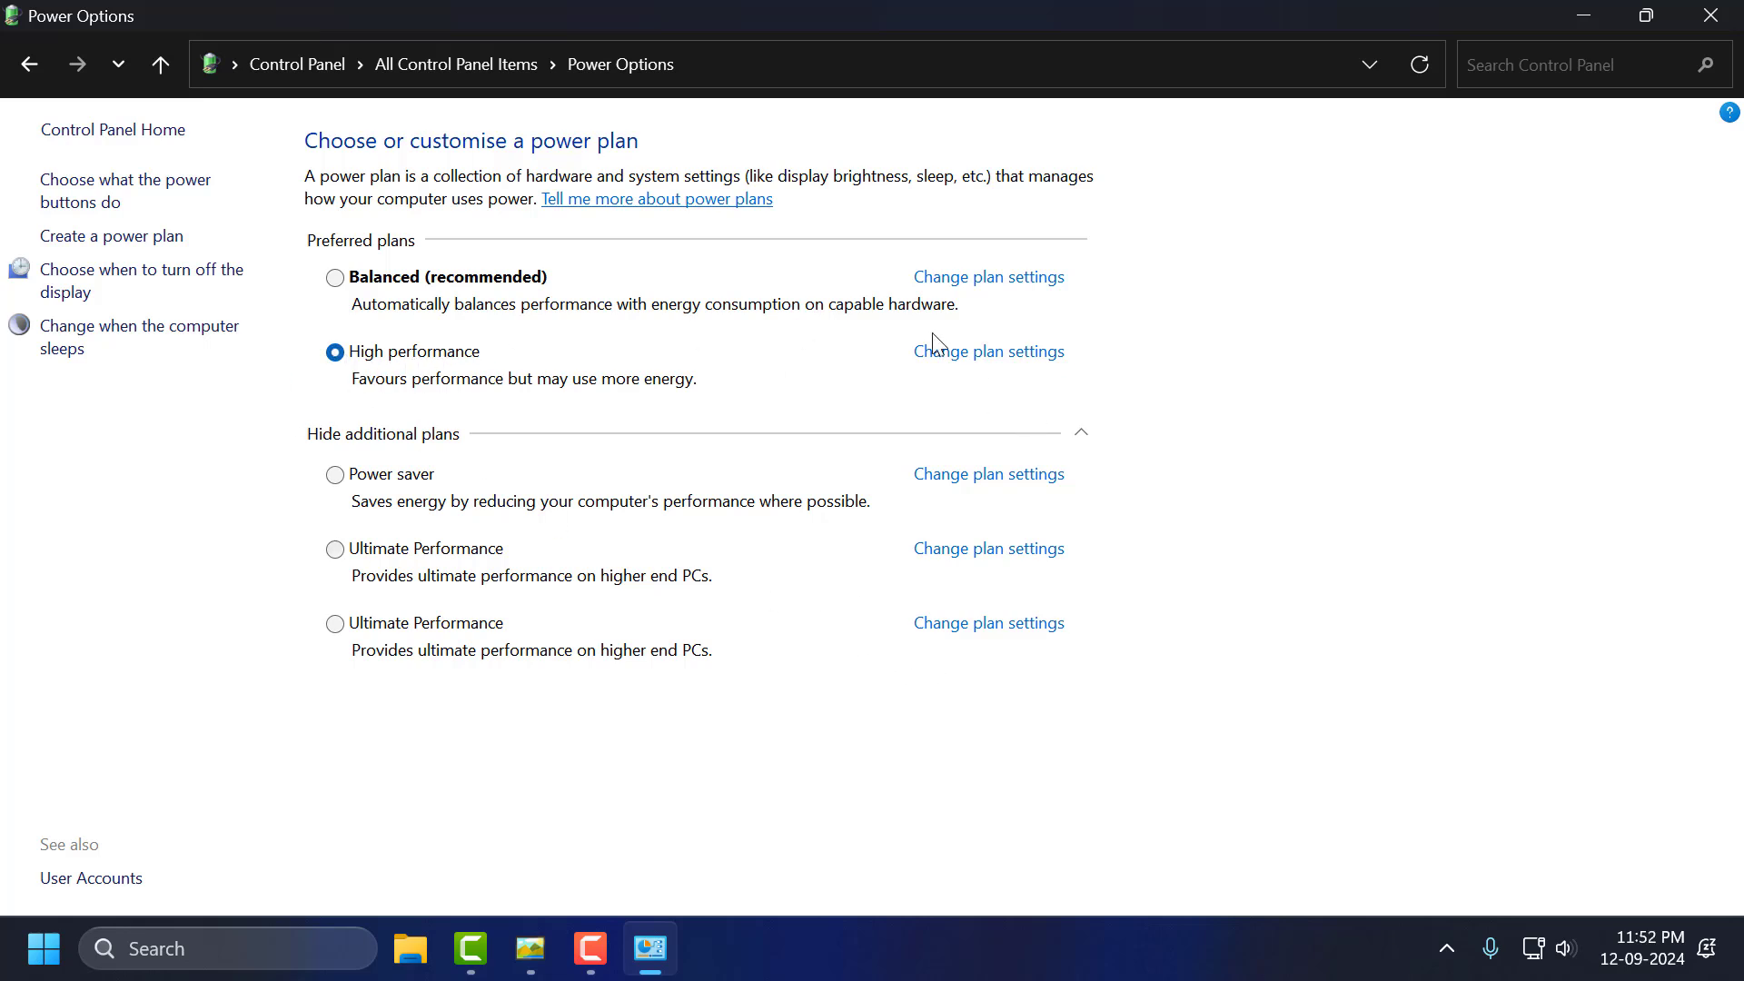
# In High performance advanced settings, set USB selective suspend to Disabled, then Apply and OK.
pyautogui.click(1007, 360)
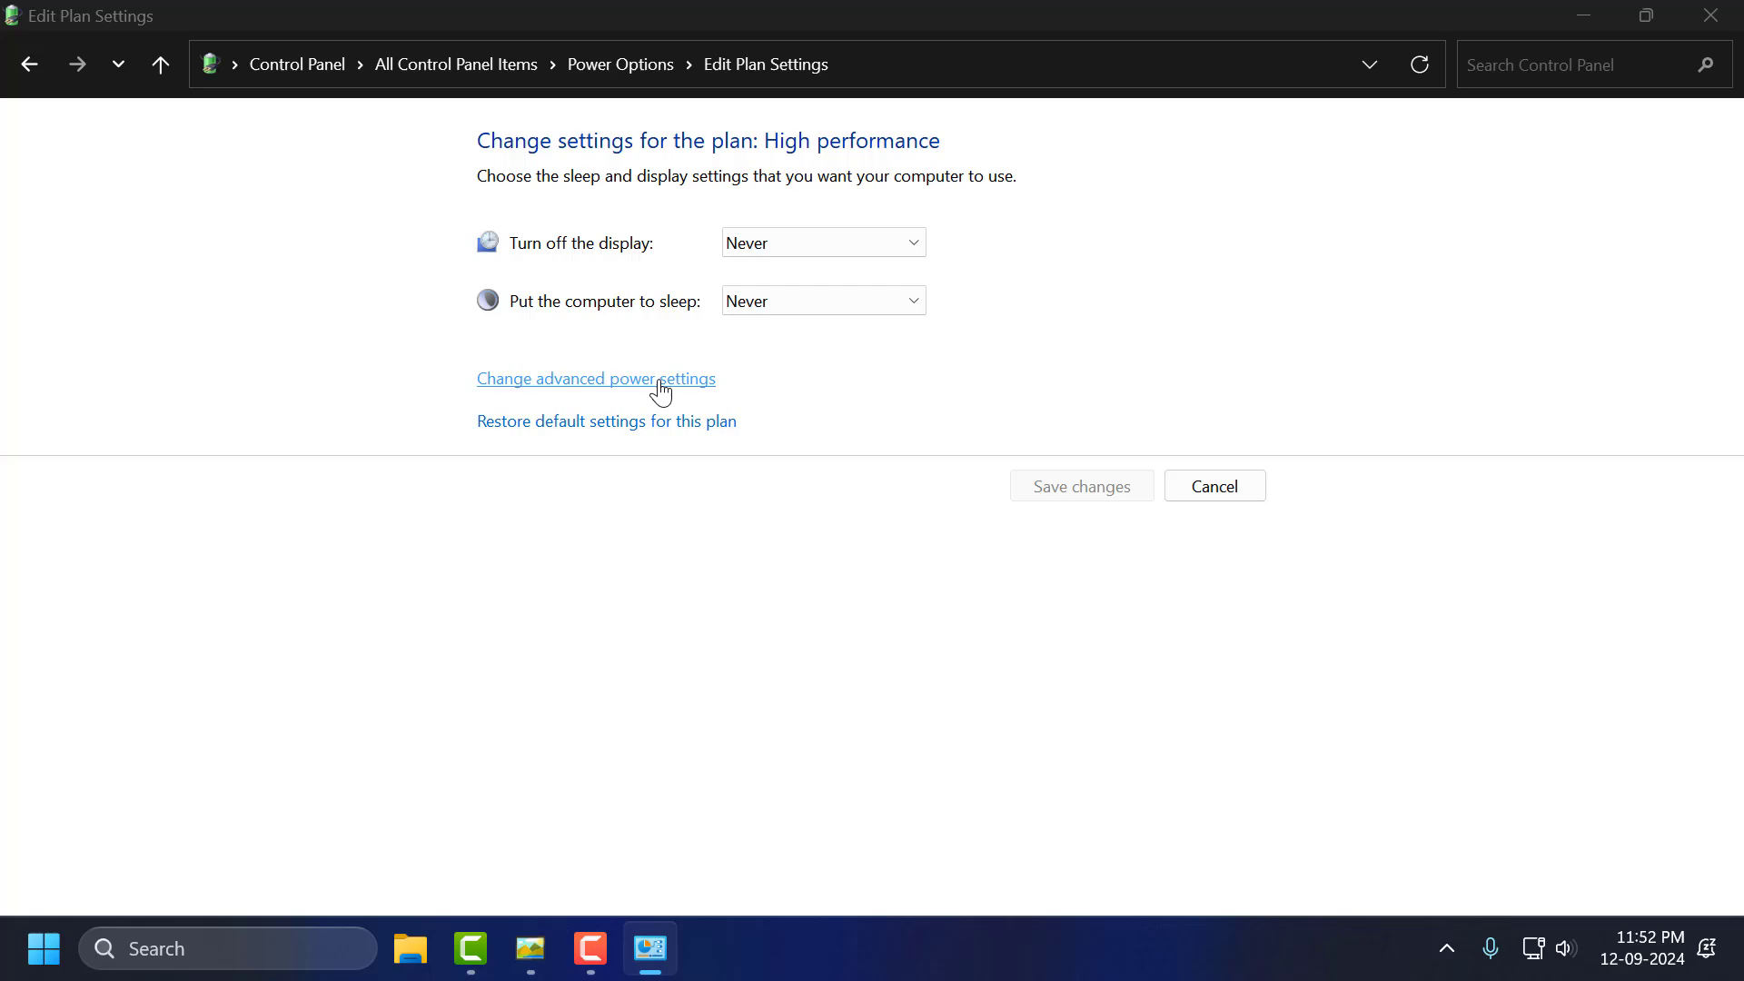
pyautogui.click(659, 389)
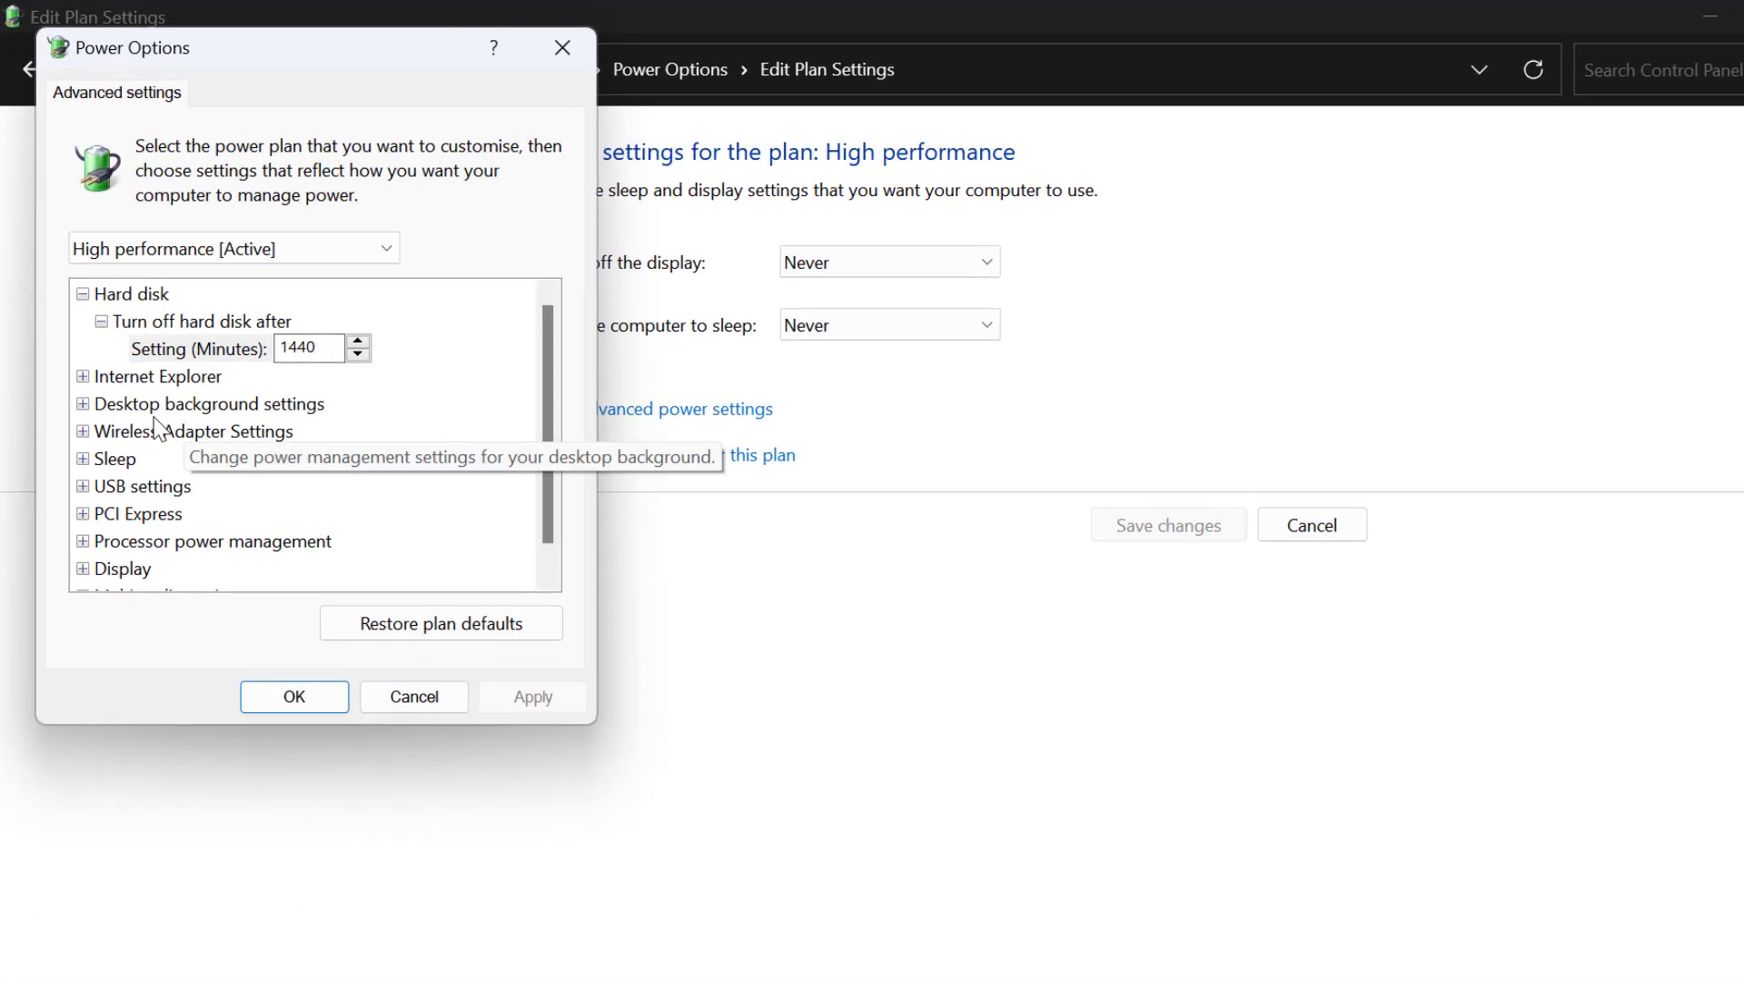
pyautogui.scroll(-1, 157, 425)
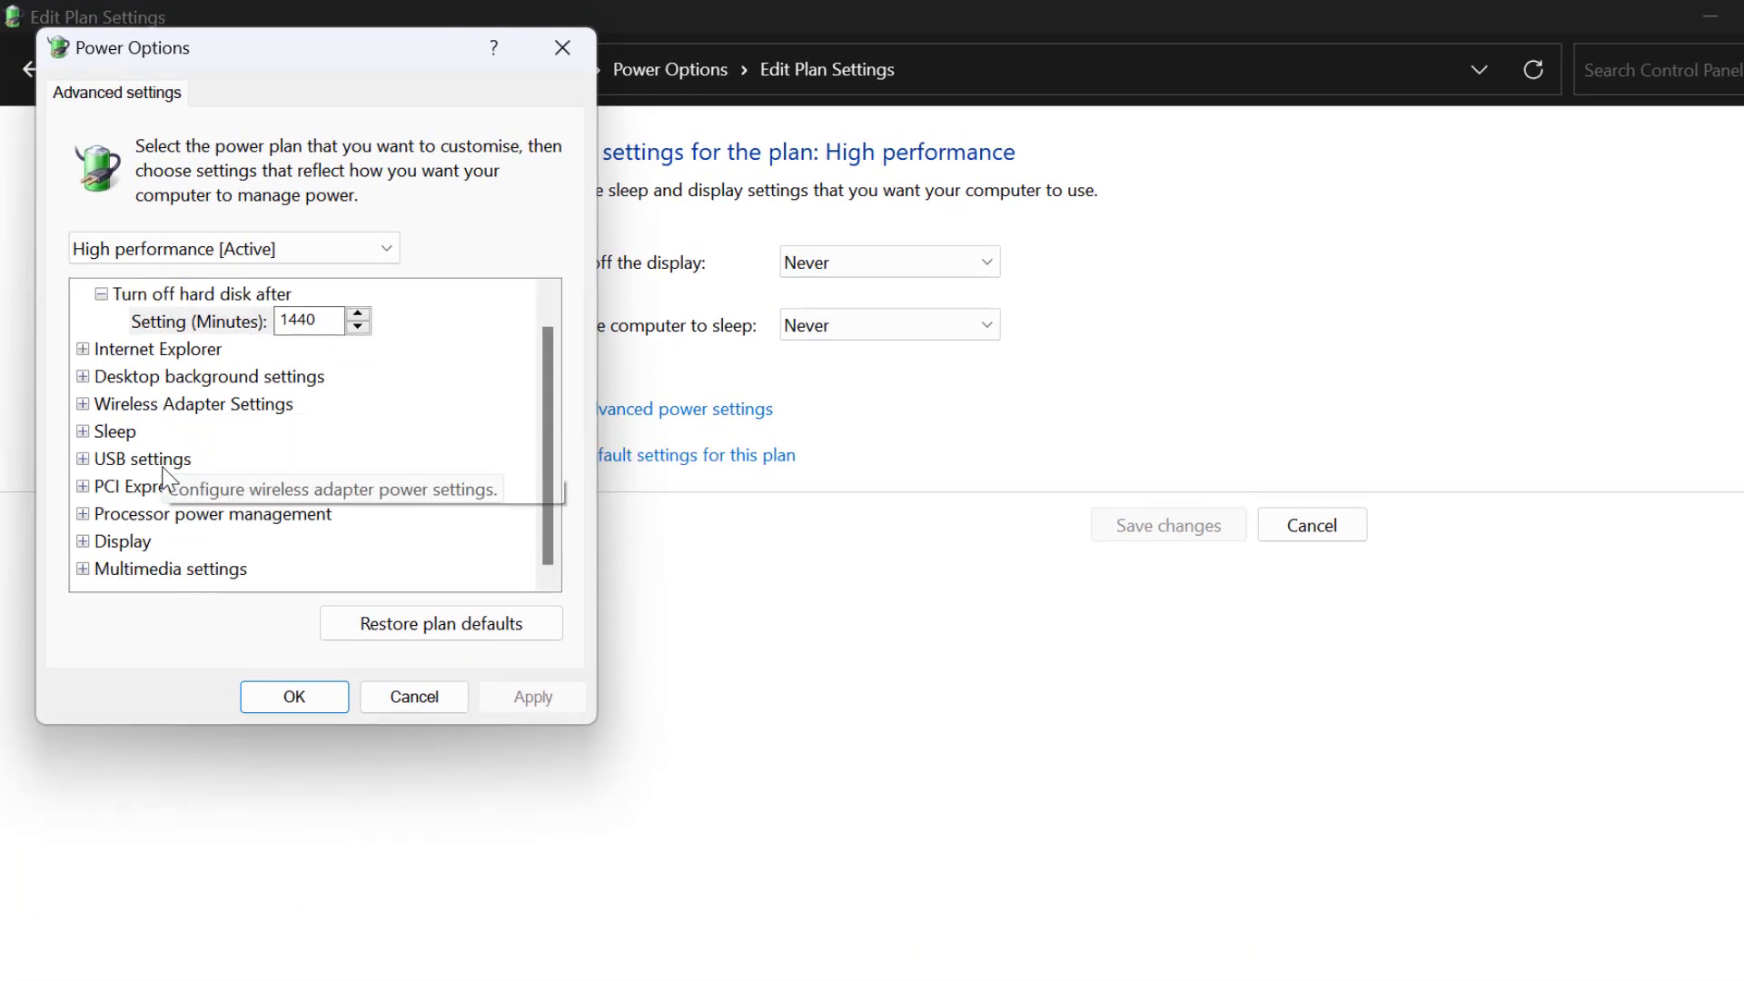
pyautogui.click(83, 460)
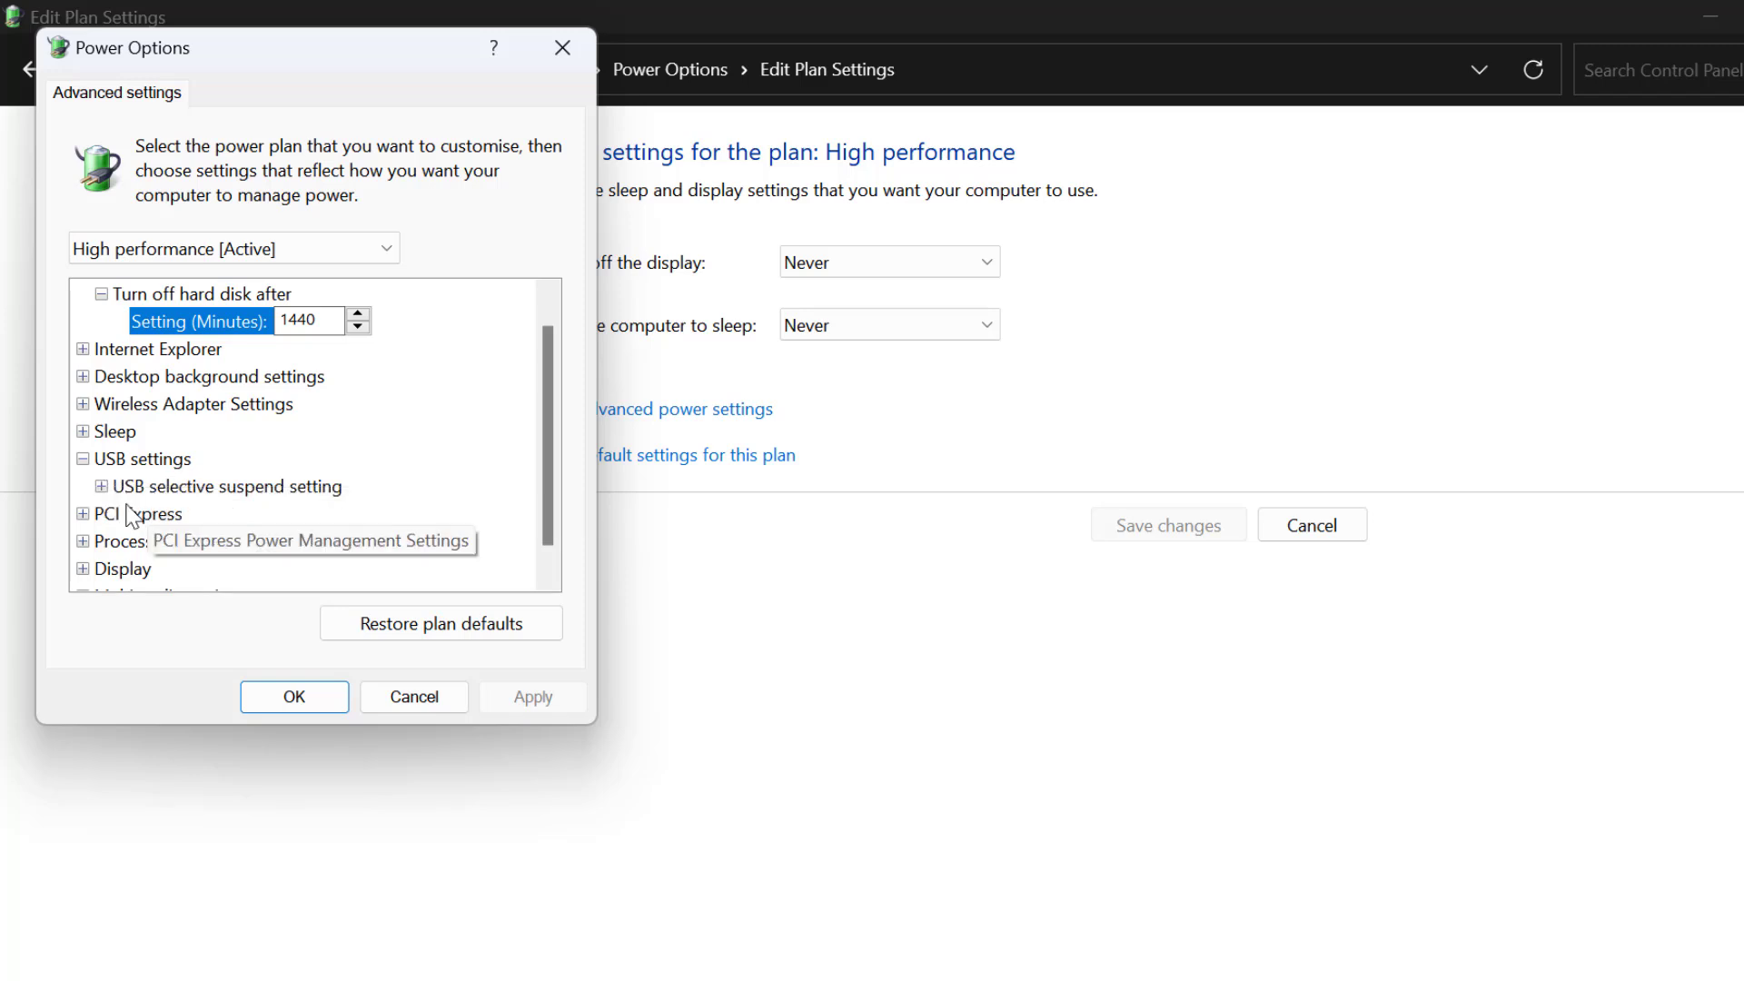
pyautogui.click(100, 488)
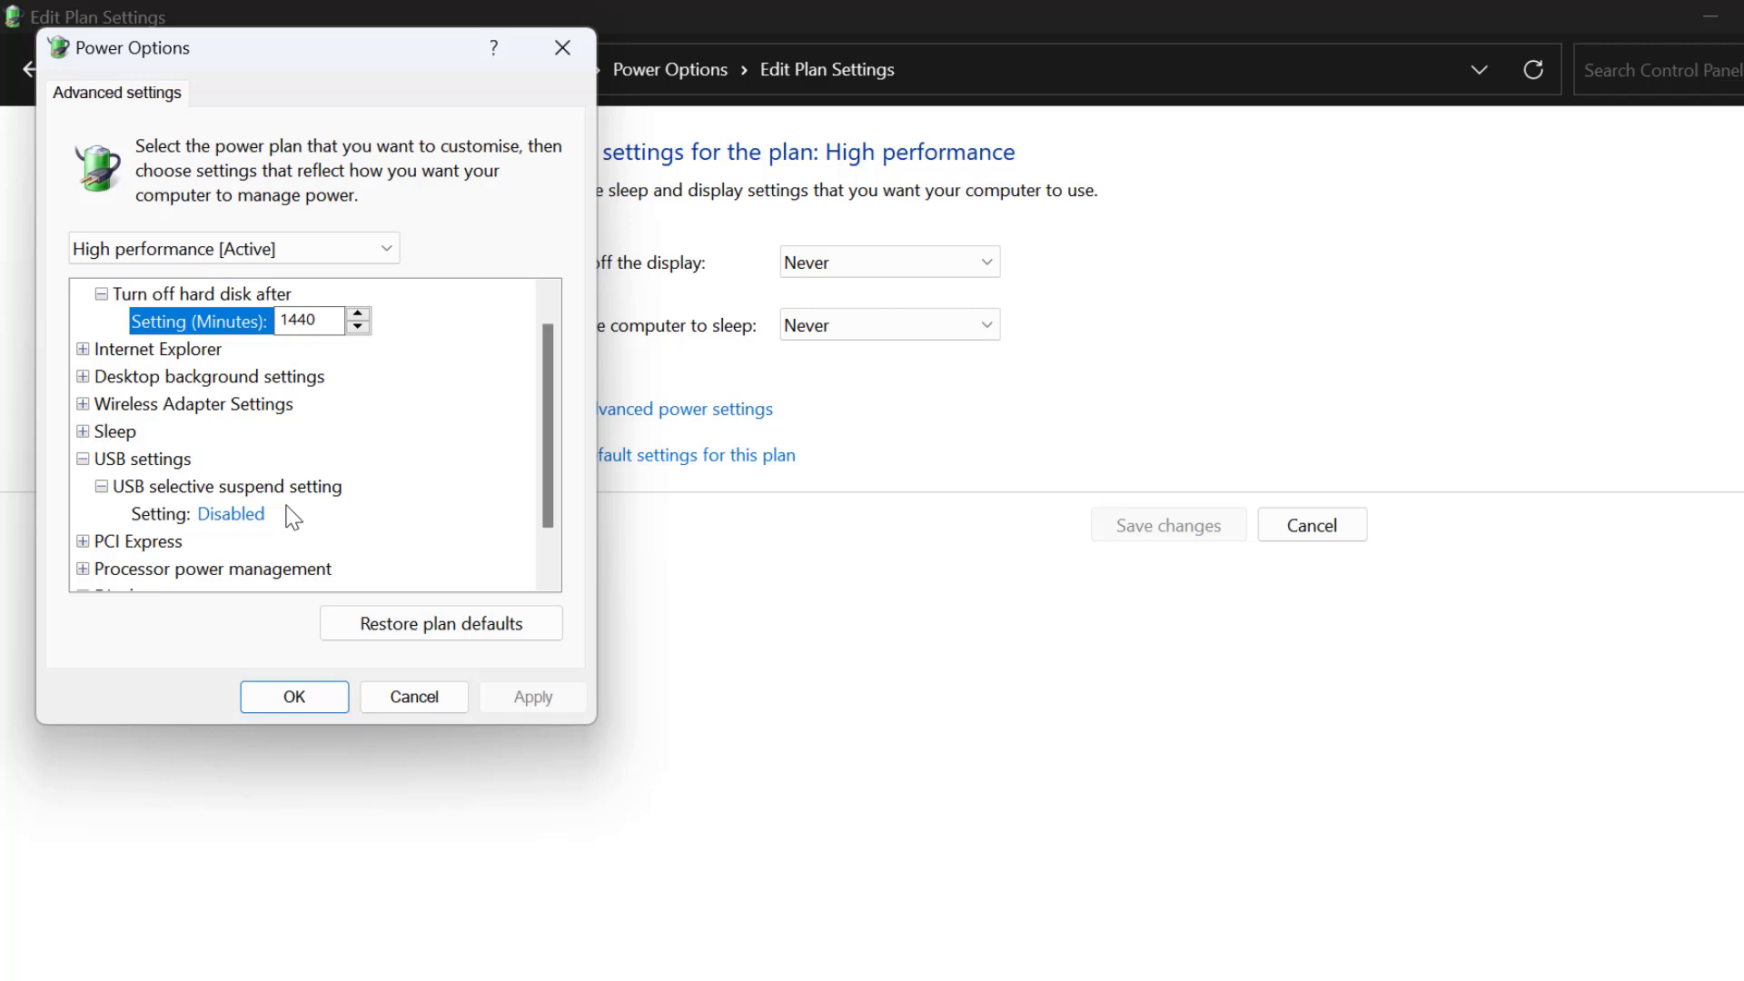
pyautogui.click(193, 519)
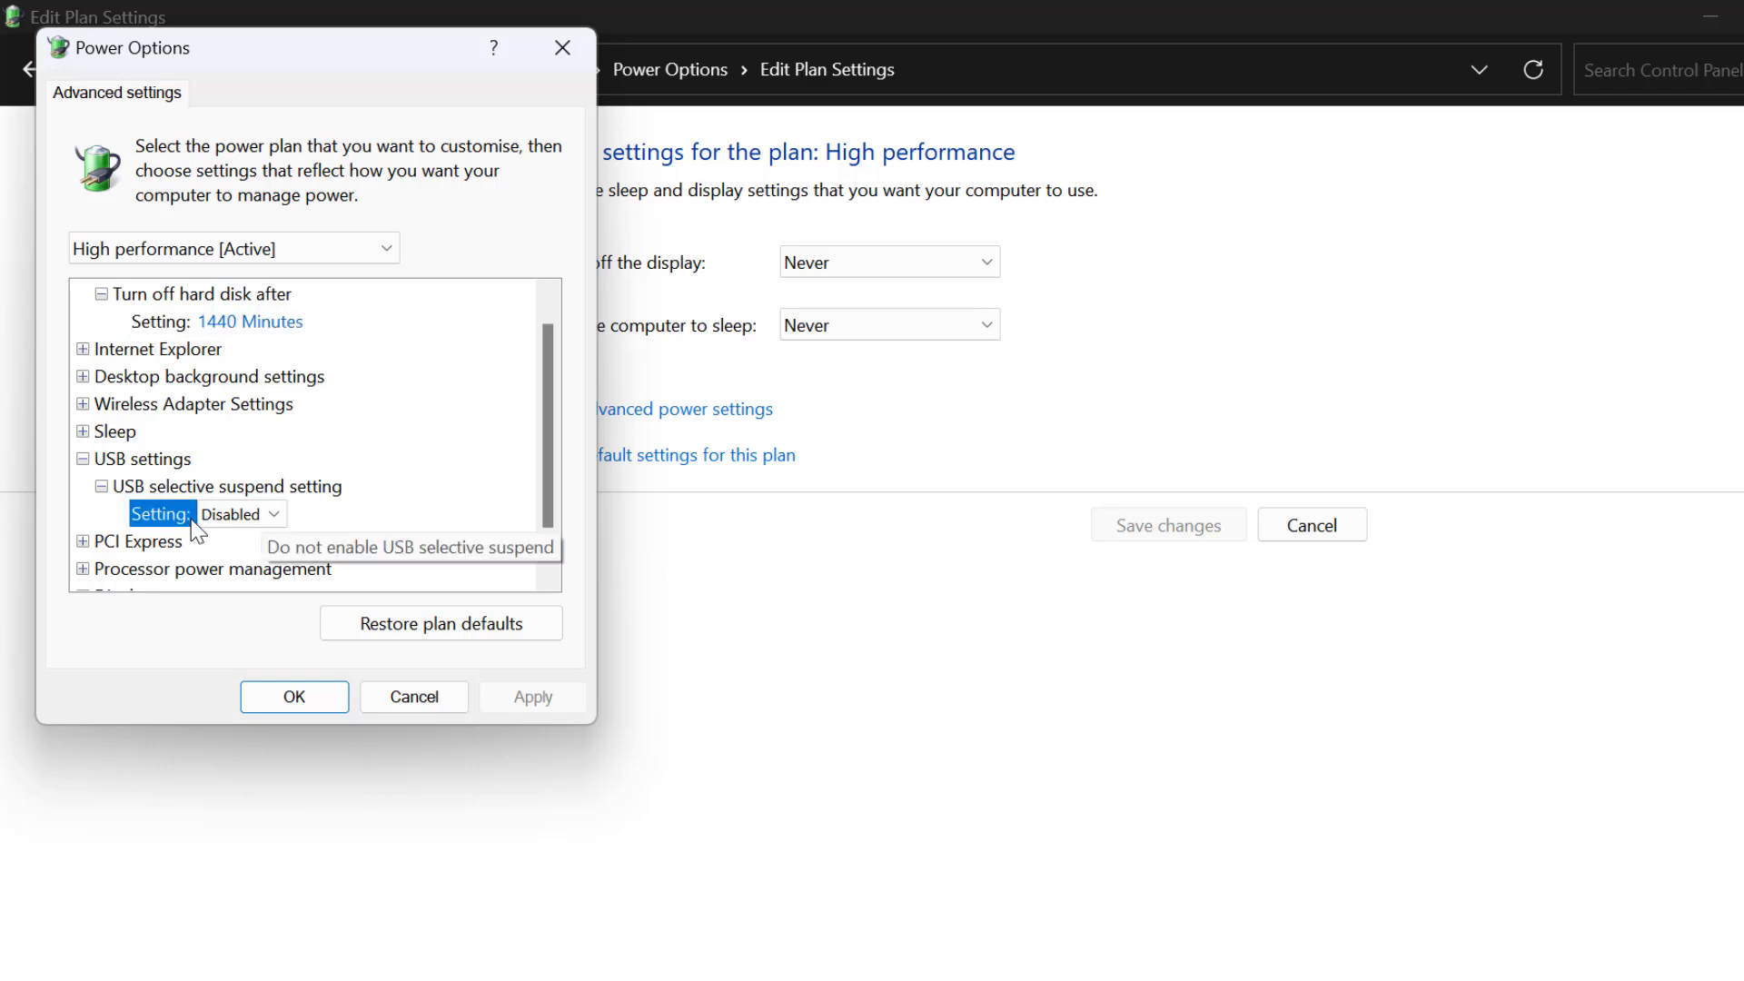
pyautogui.click(229, 515)
pyautogui.click(232, 550)
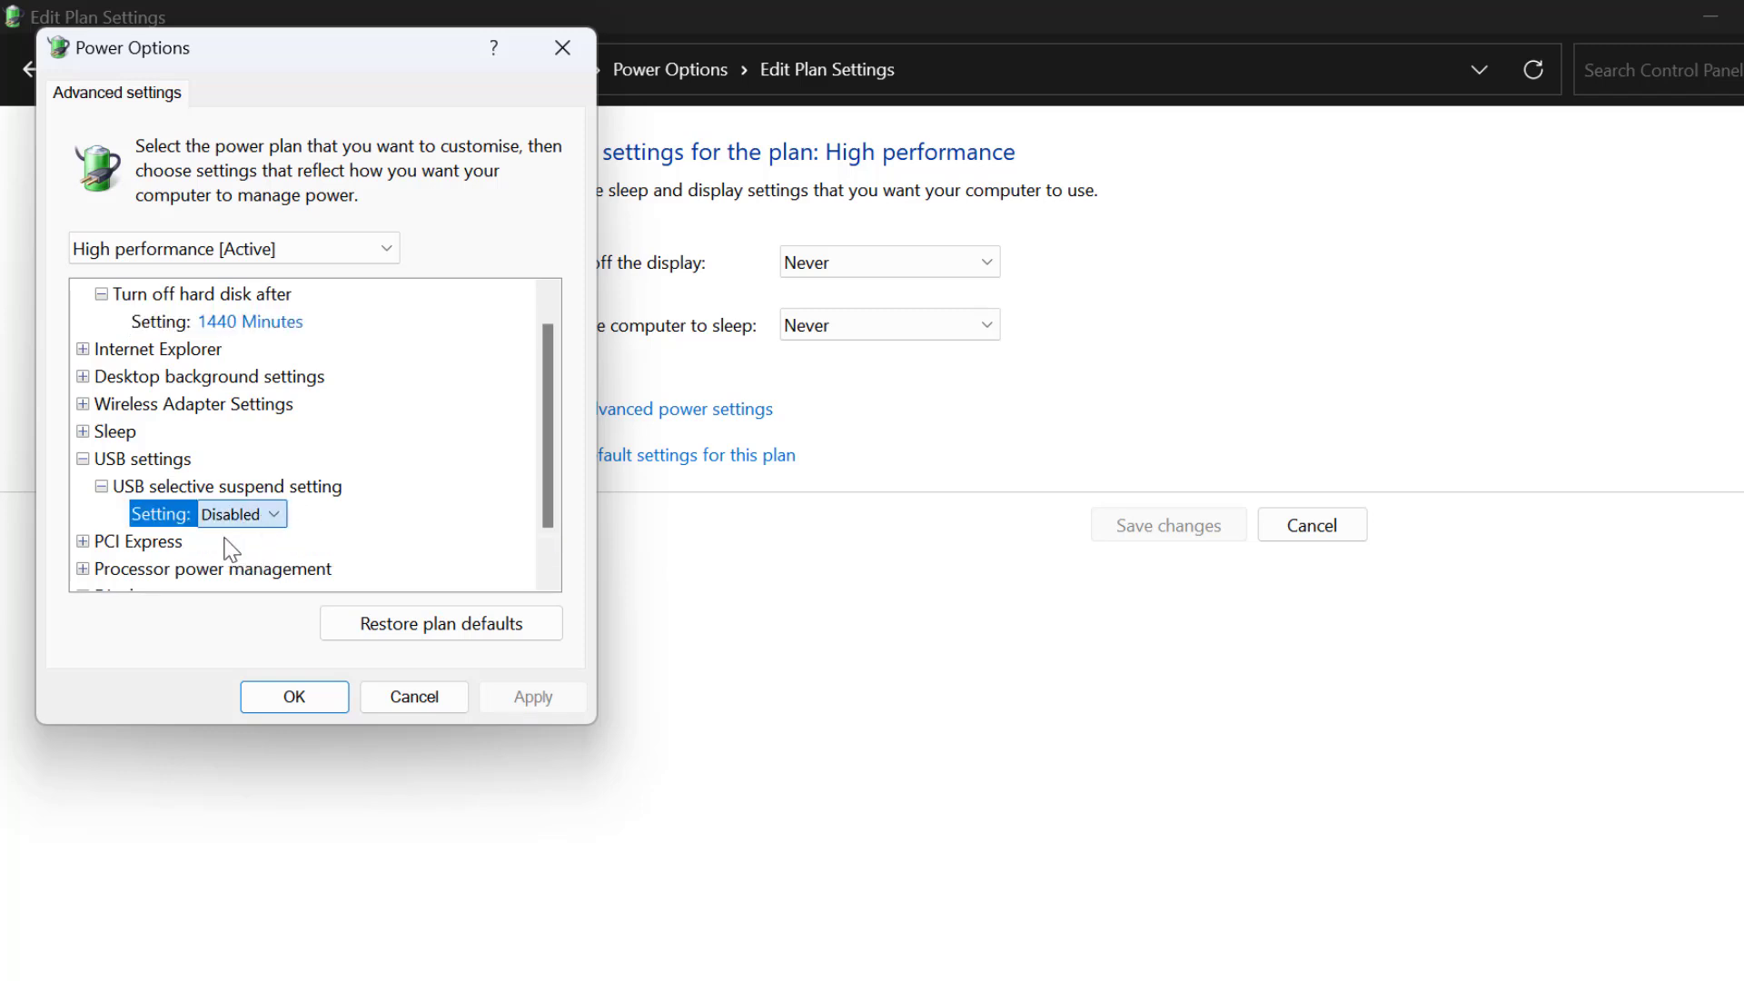
pyautogui.click(533, 700)
pyautogui.click(328, 701)
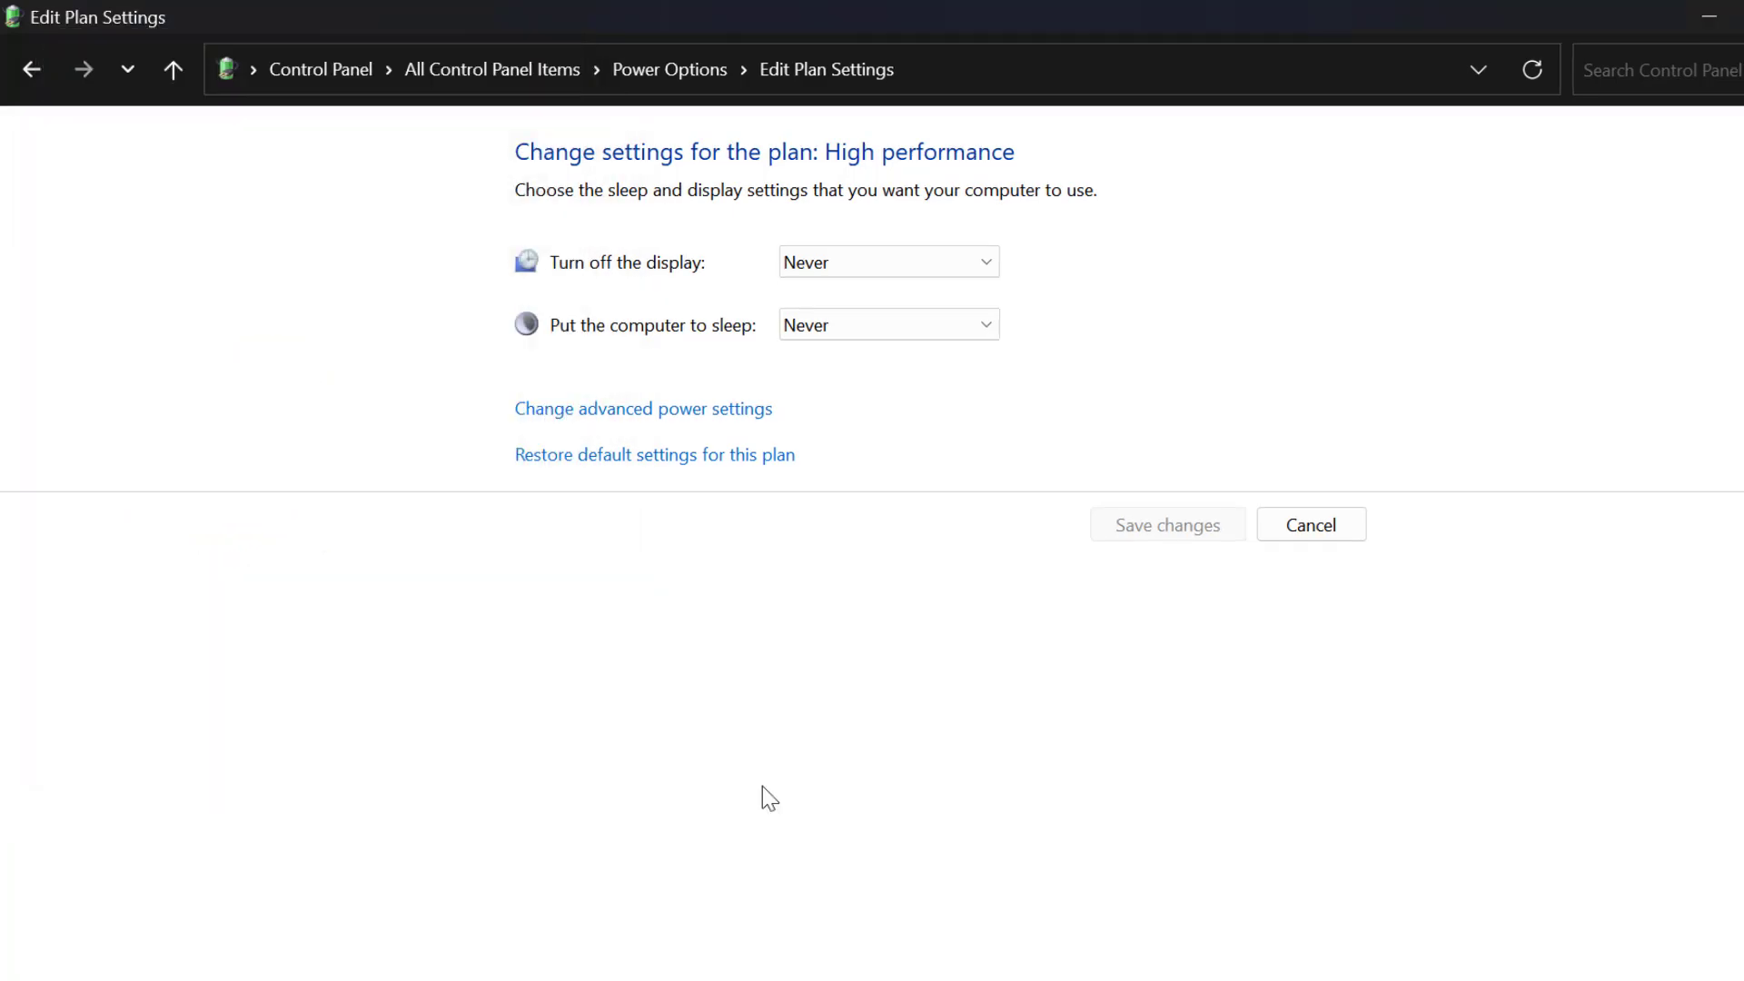
# Close the Edit Plan Settings window.
pyautogui.click(1717, 16)
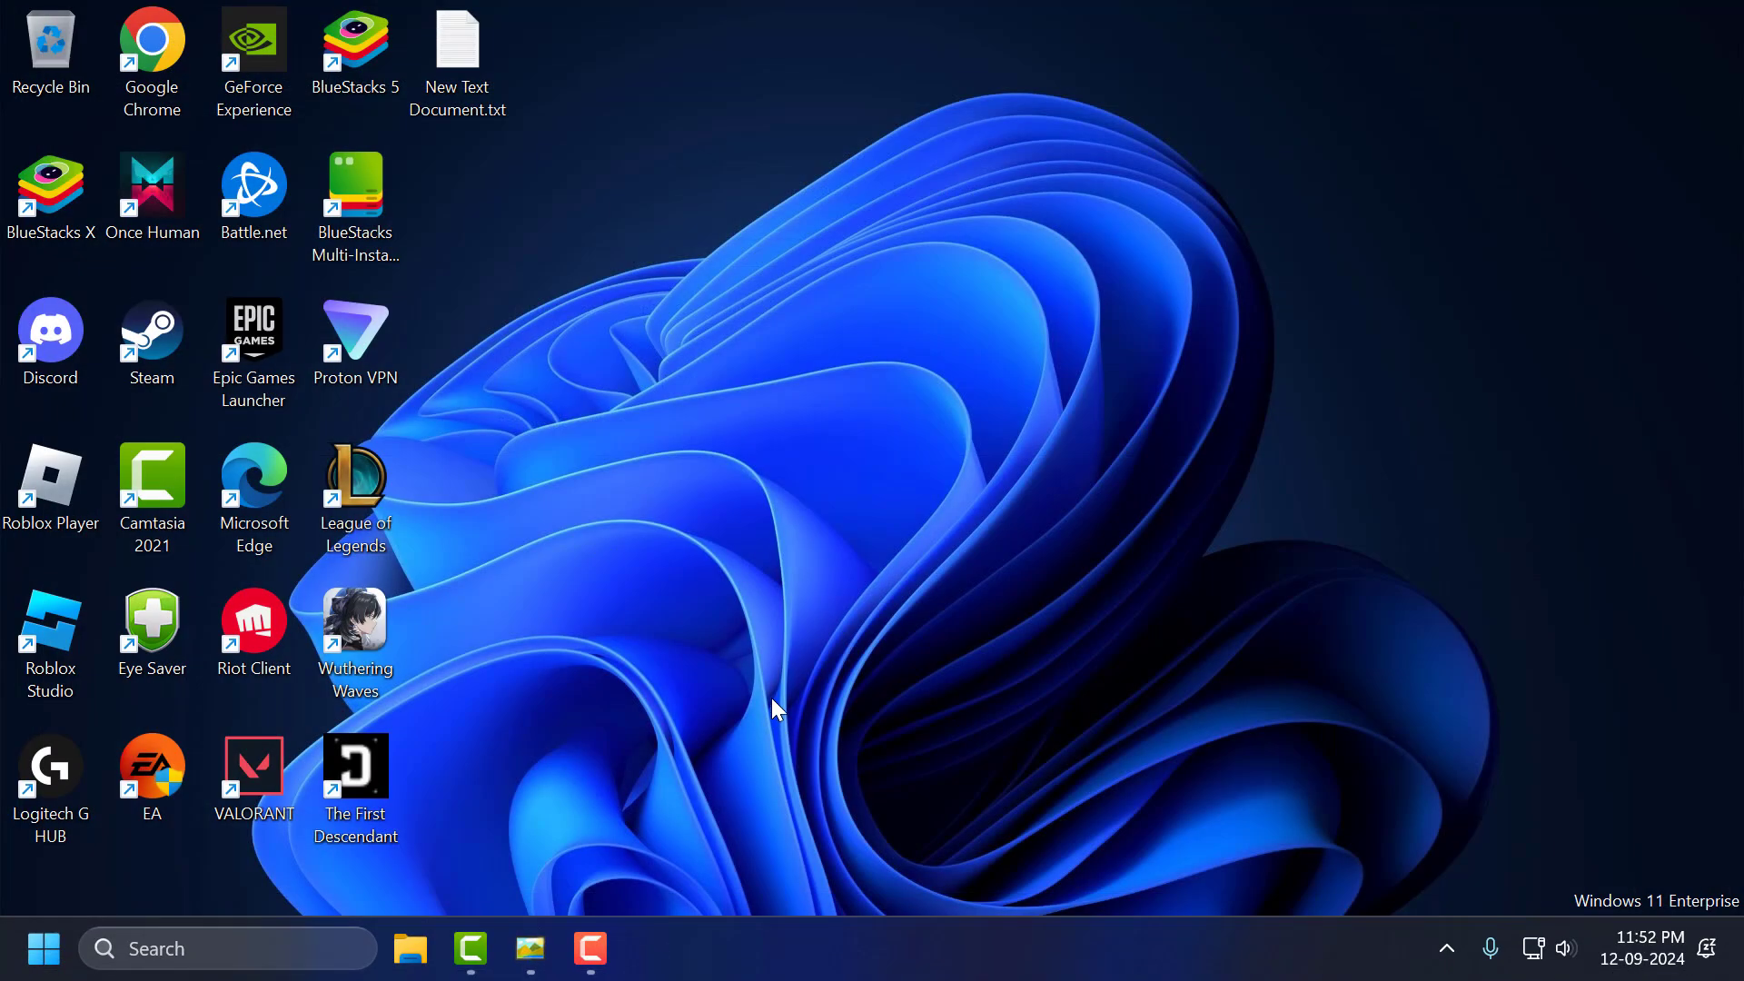